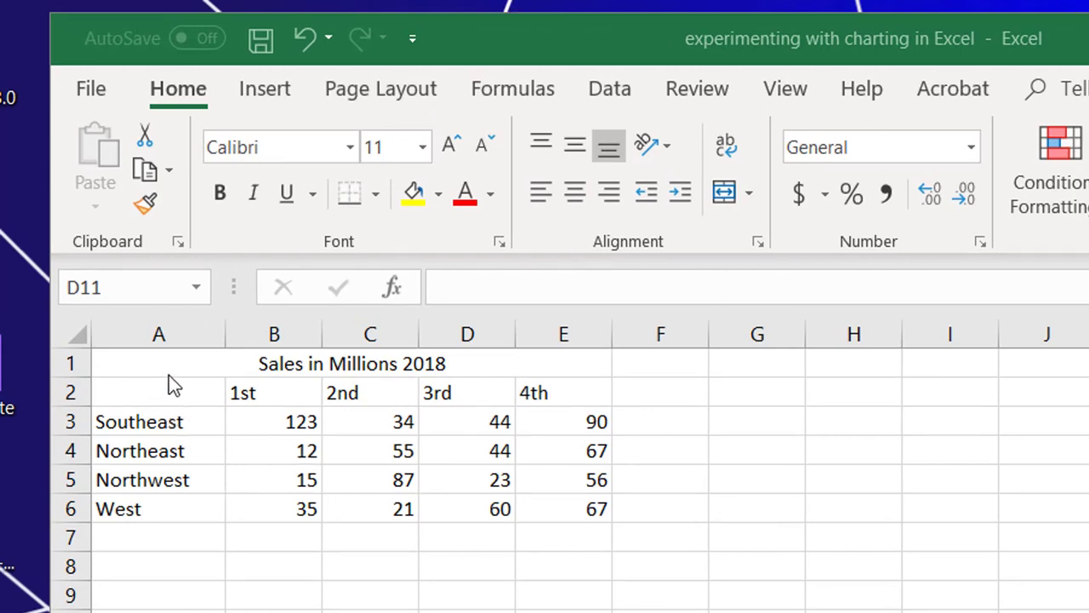
Insert a 2-D stacked bar chart of the sales table and move it over columns H–O
mouse_move(151, 394)
mouse_down()
mouse_move(423, 491)
mouse_move(539, 509)
mouse_up()
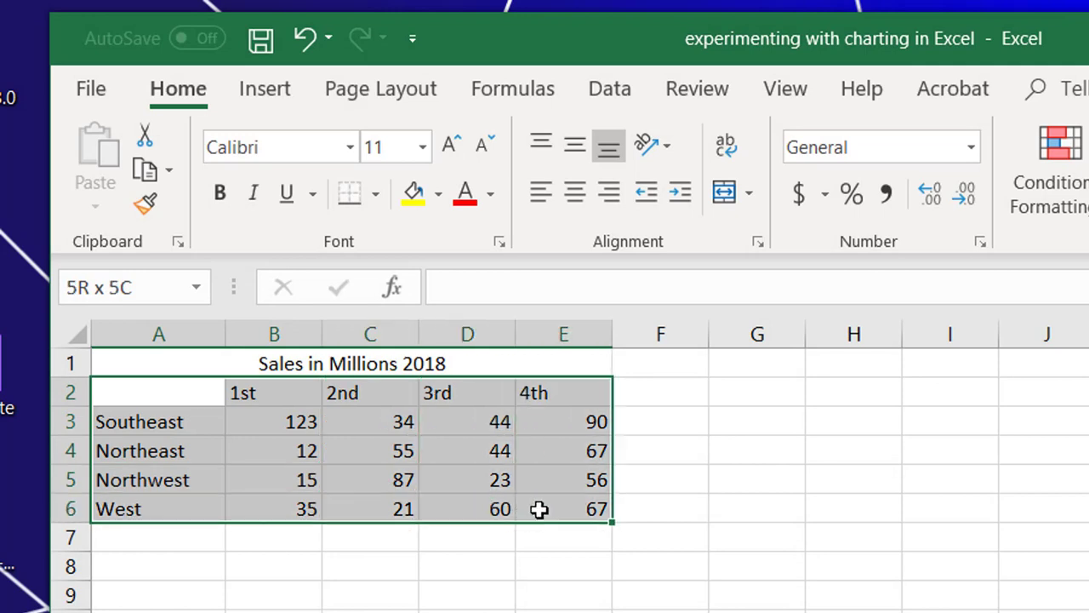
click(264, 94)
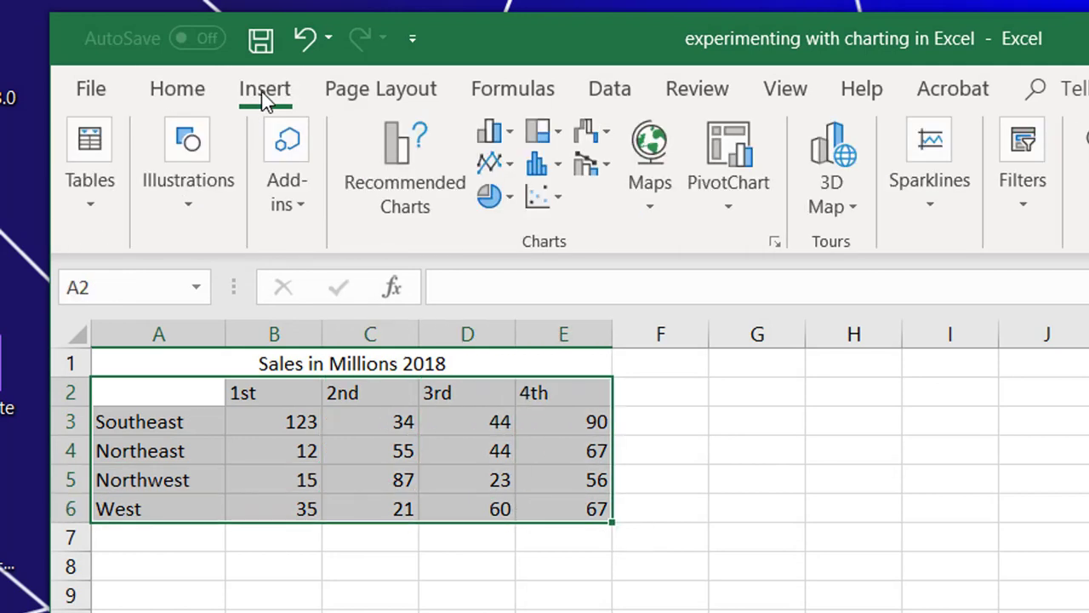
click(494, 134)
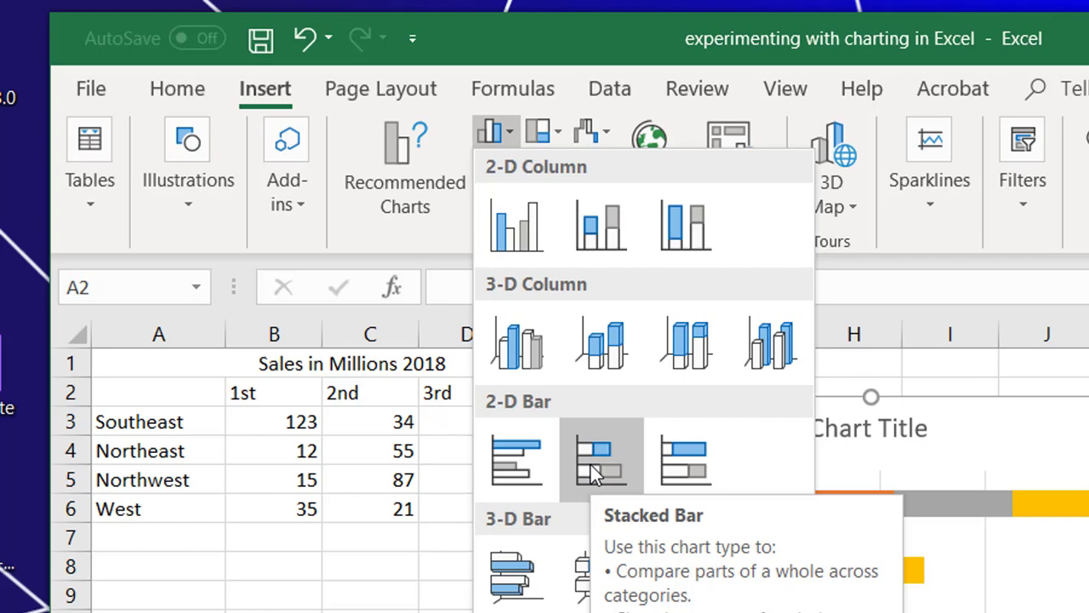
click(592, 466)
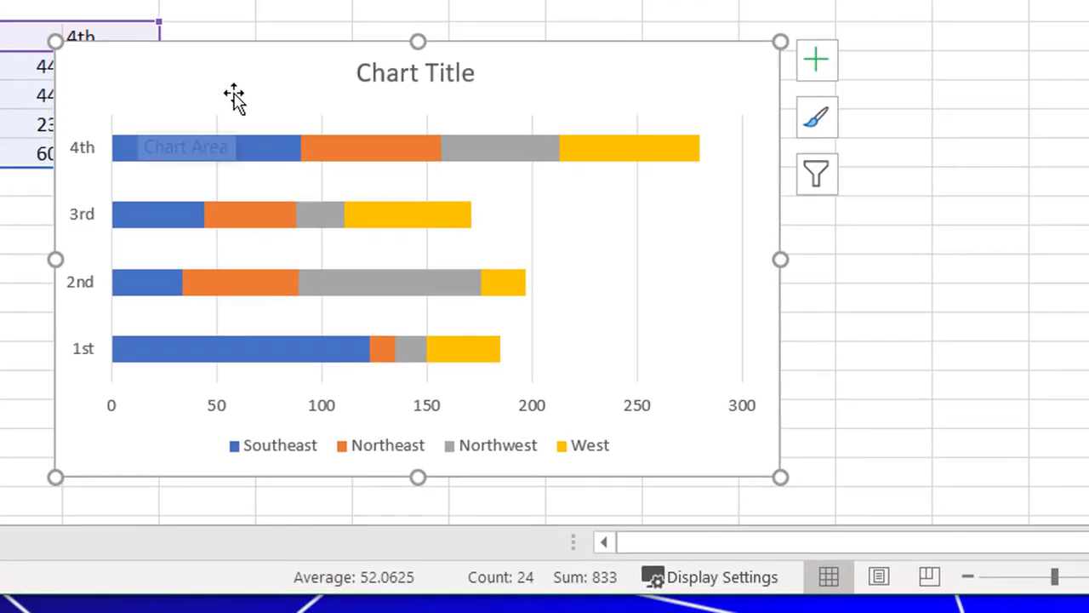
drag(250, 60, 552, 58)
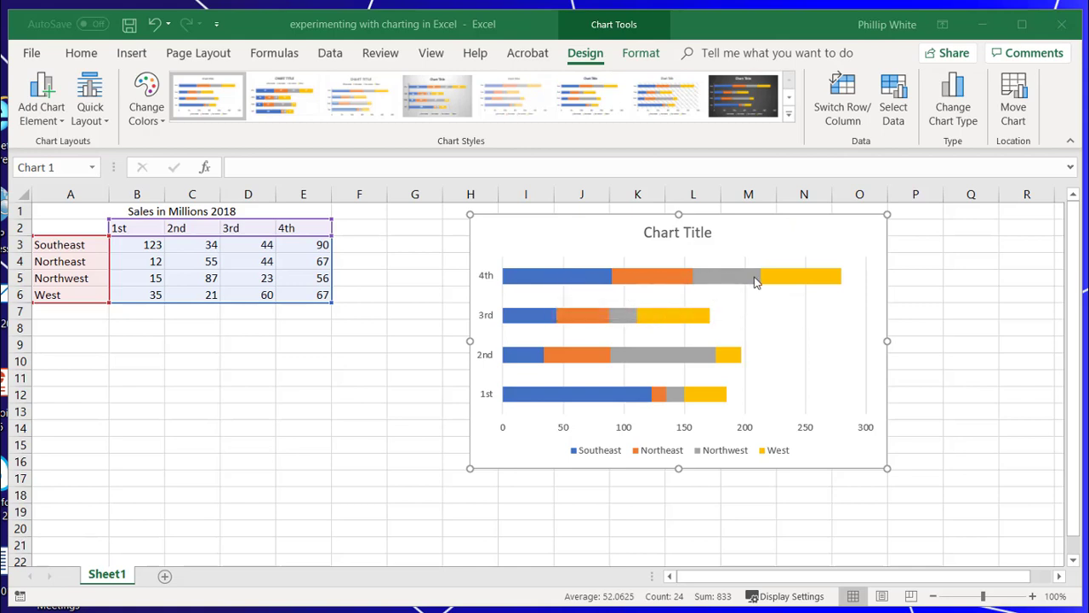
mouse_move(553, 275)
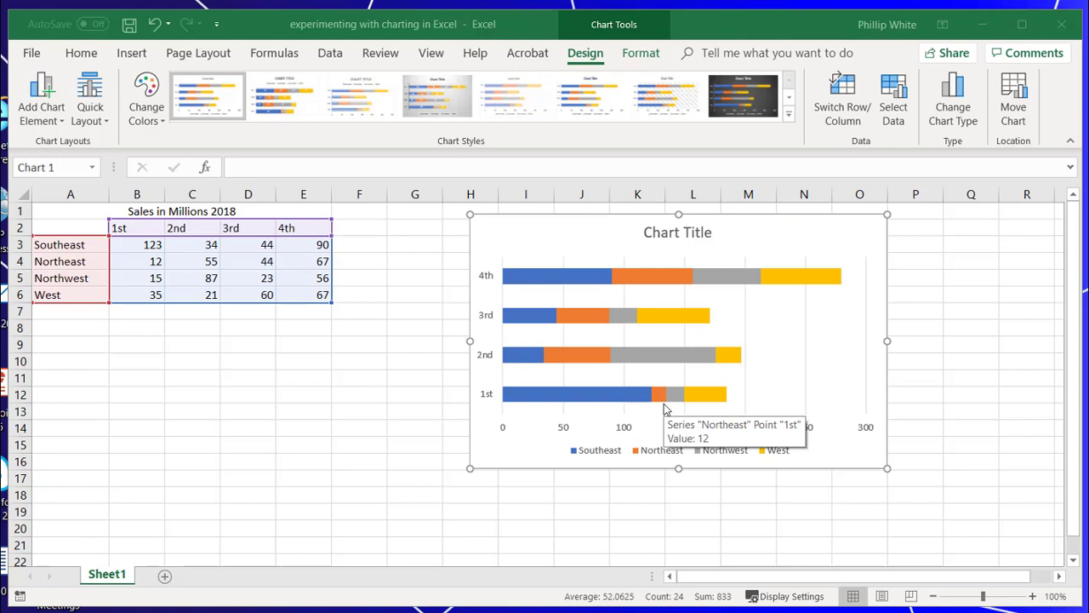
mouse_move(204, 147)
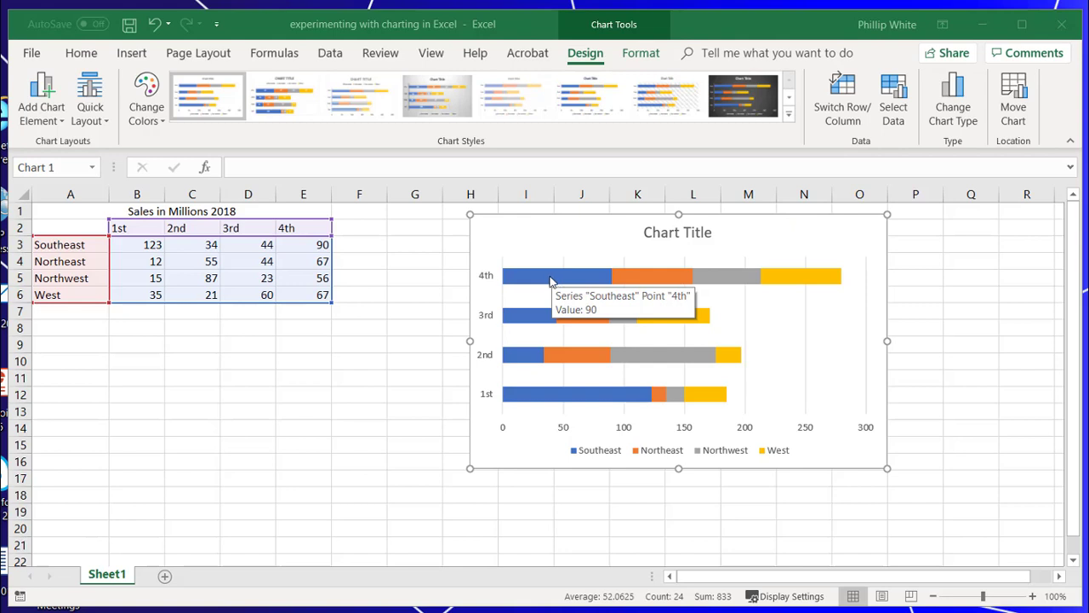
Fill the Southeast series with a diagonal-stripe pattern, with the stripe direction reversed
click(550, 282)
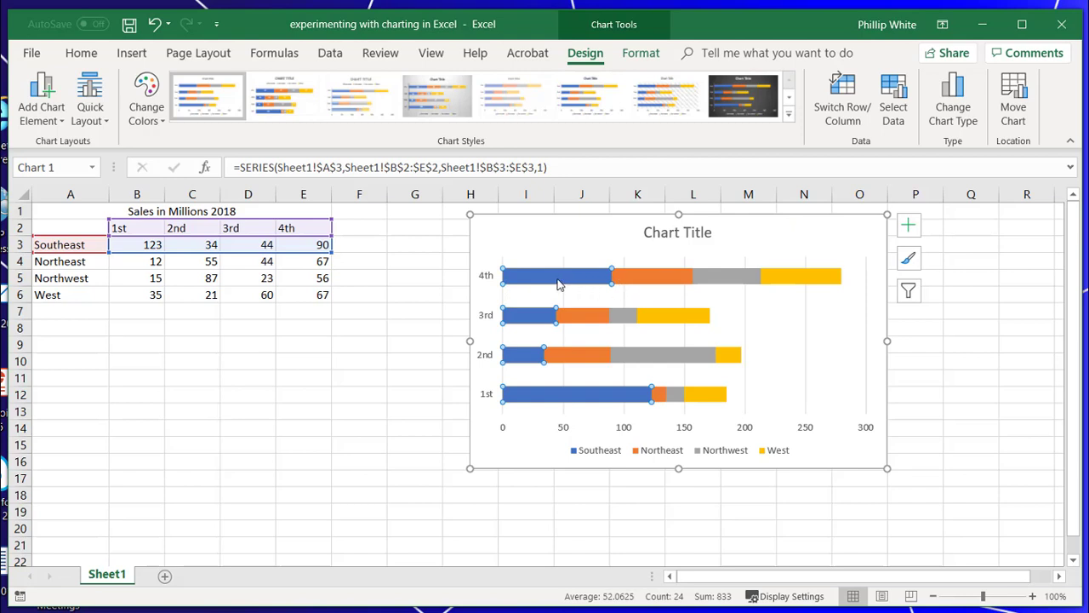
mouse_move(554, 275)
right_click(566, 281)
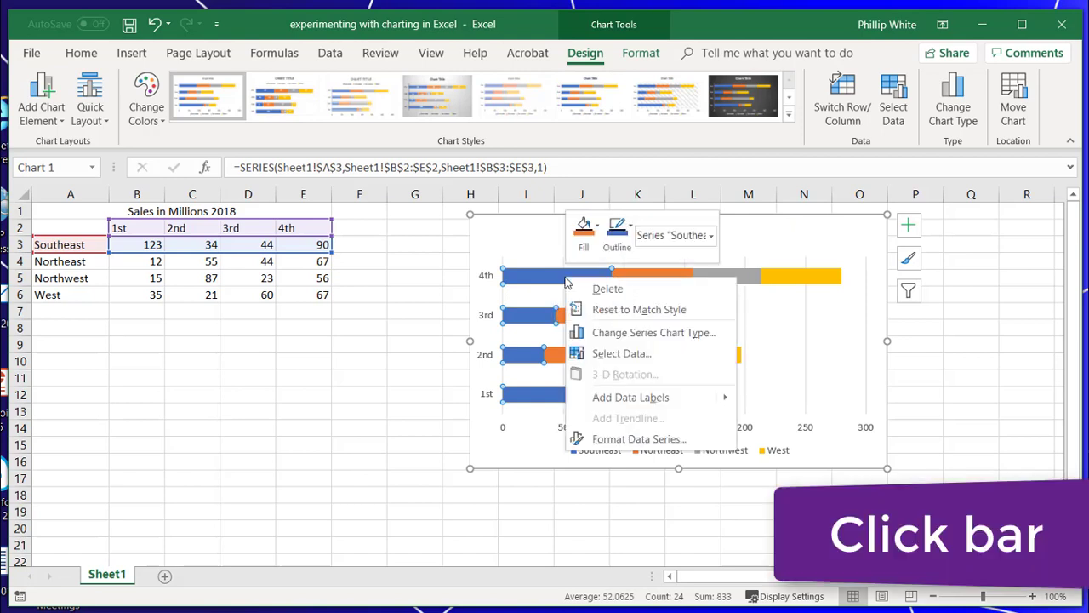
click(611, 441)
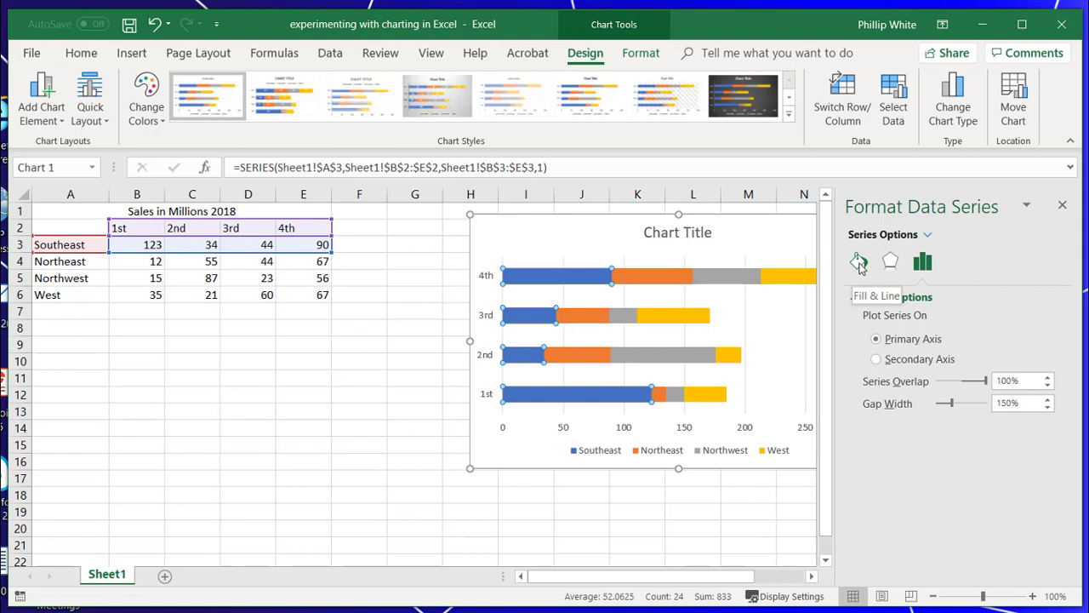
click(860, 263)
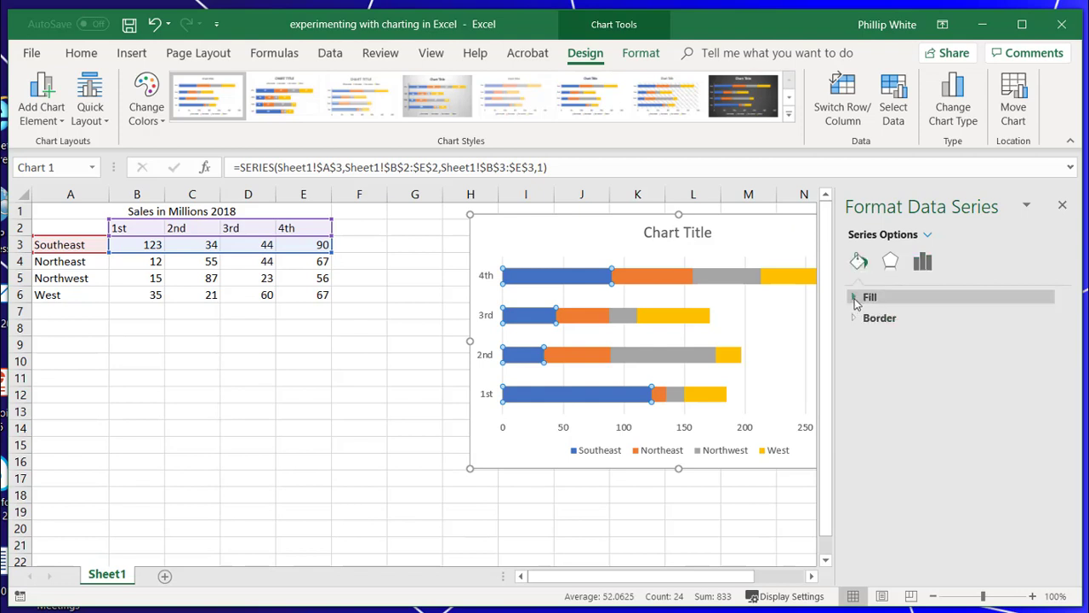
click(856, 300)
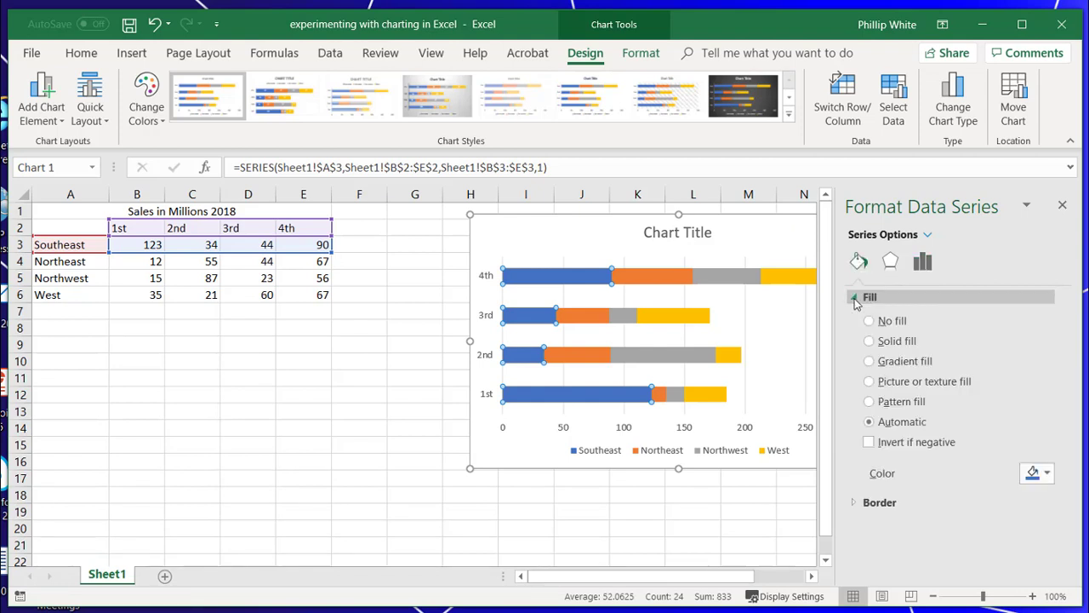
click(869, 404)
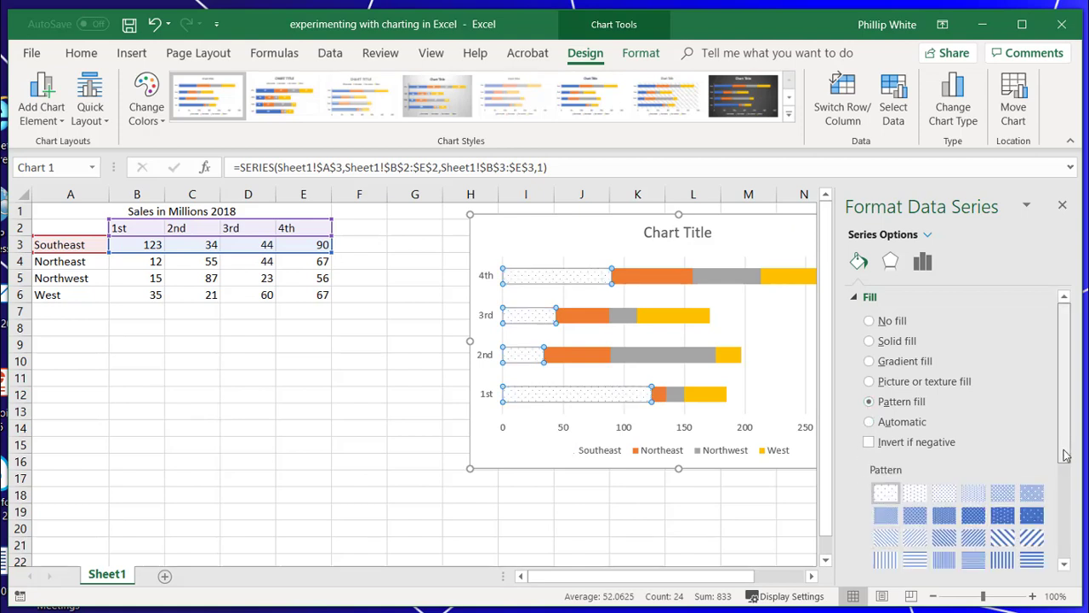
drag(1069, 456, 1073, 539)
scroll(1055, 511, up, 5)
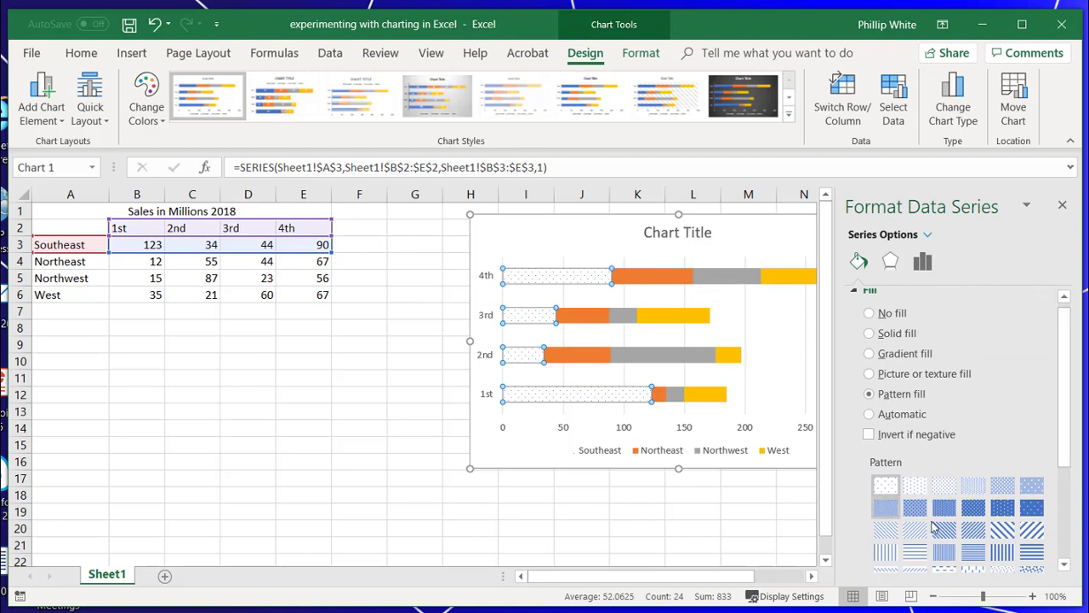
click(1003, 531)
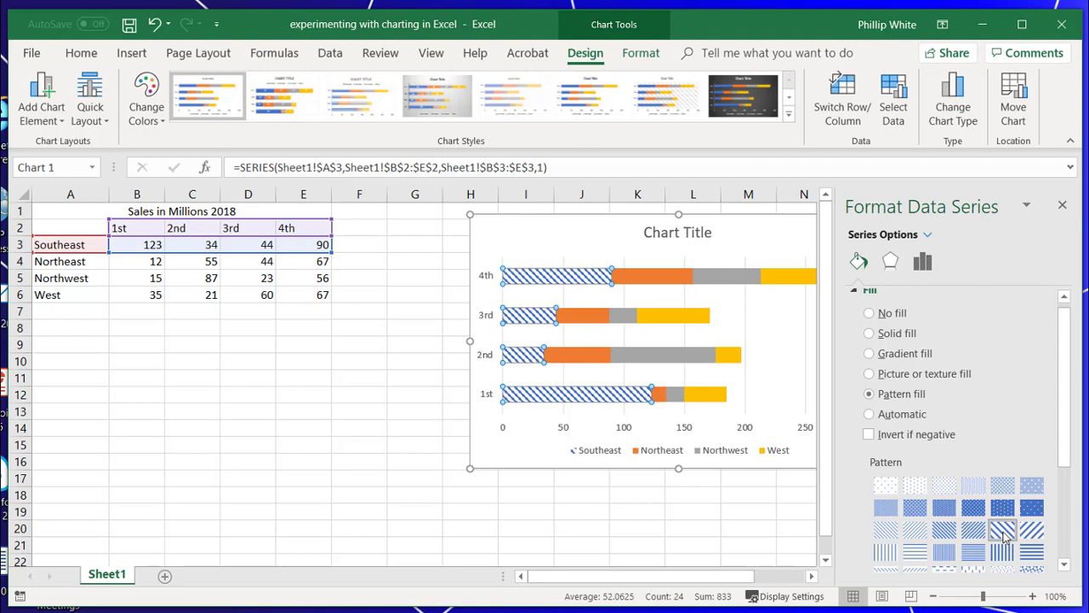
click(1030, 531)
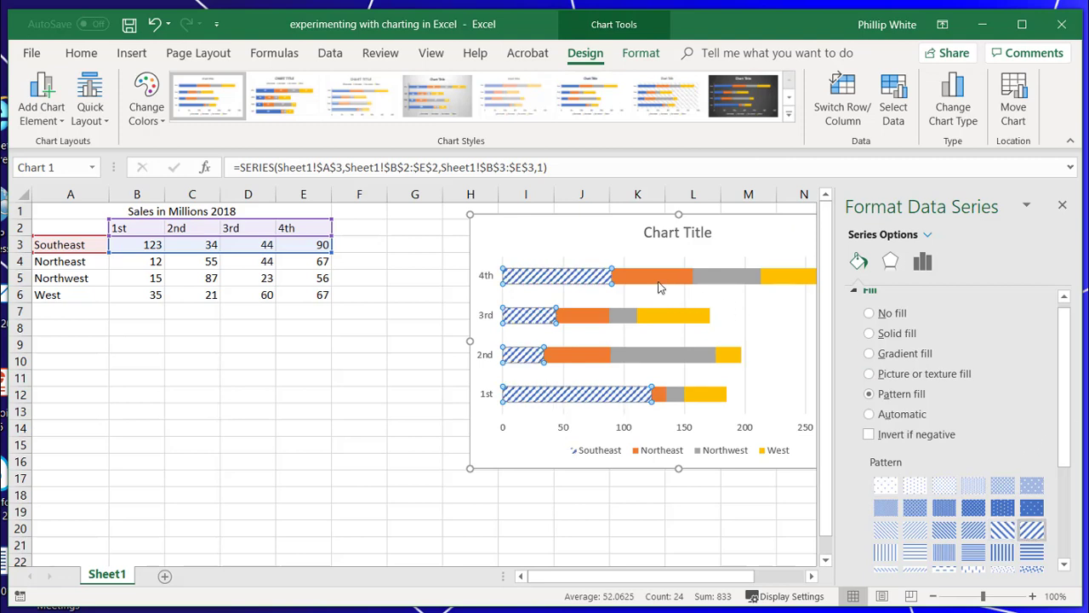
Give the Northeast bars a dotted pattern fill with a green foreground colour
click(657, 283)
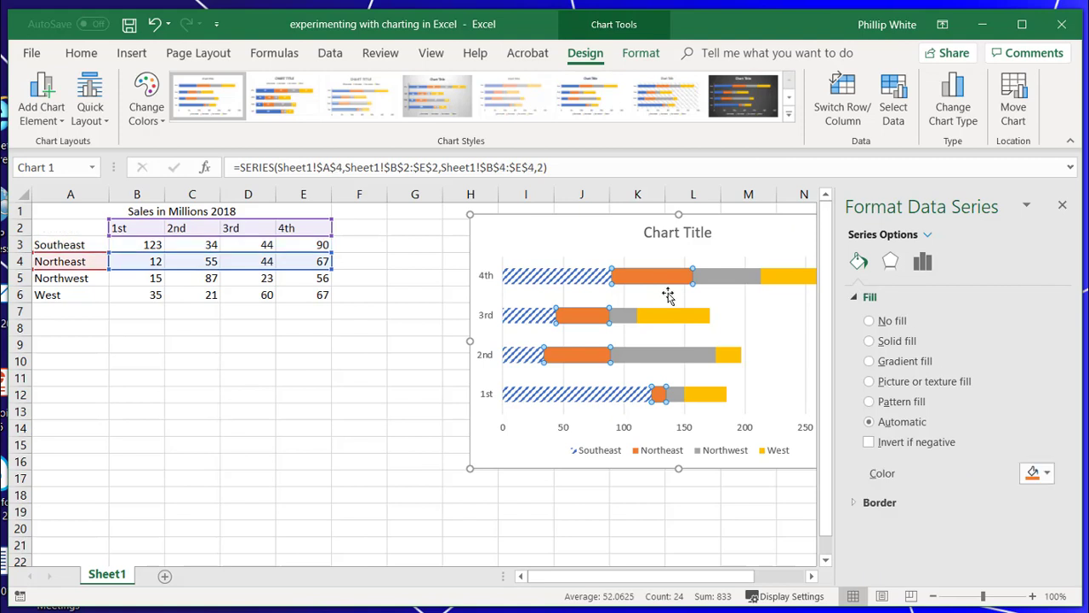
click(870, 402)
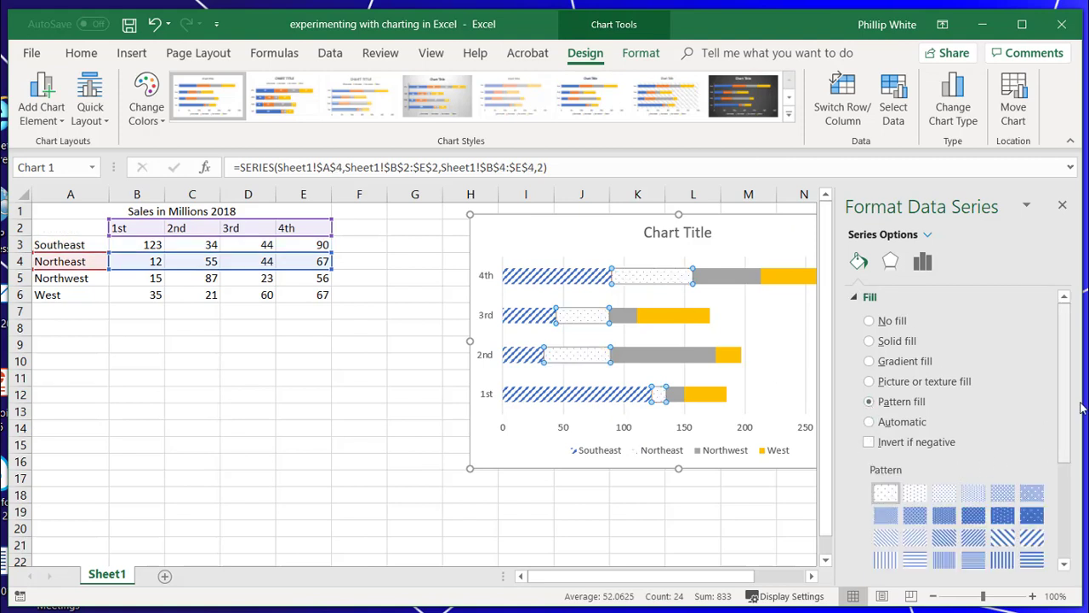
drag(1064, 382, 1071, 506)
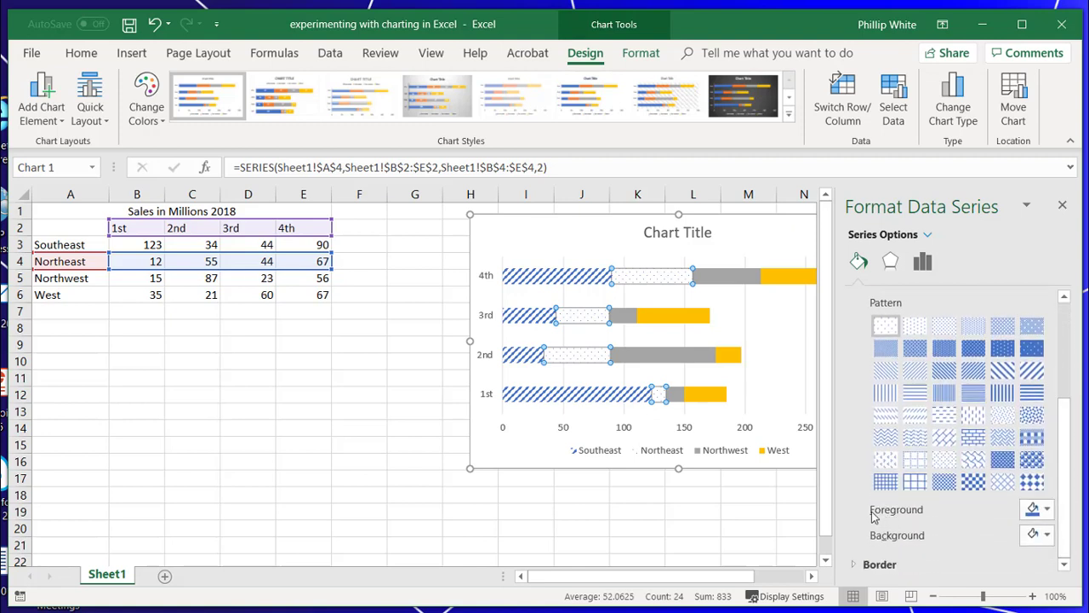
click(1047, 509)
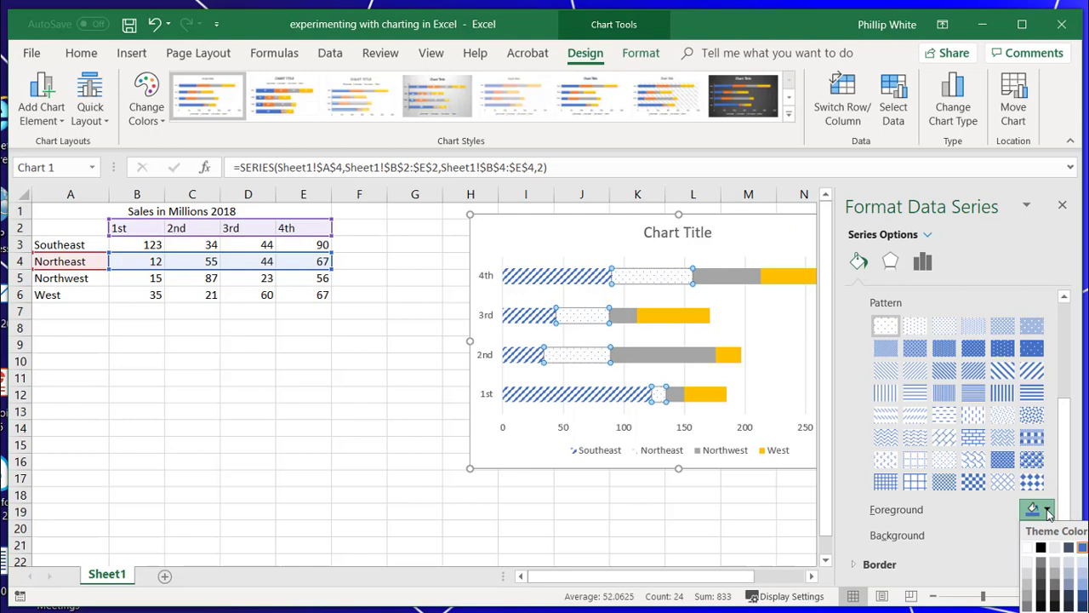
click(1085, 588)
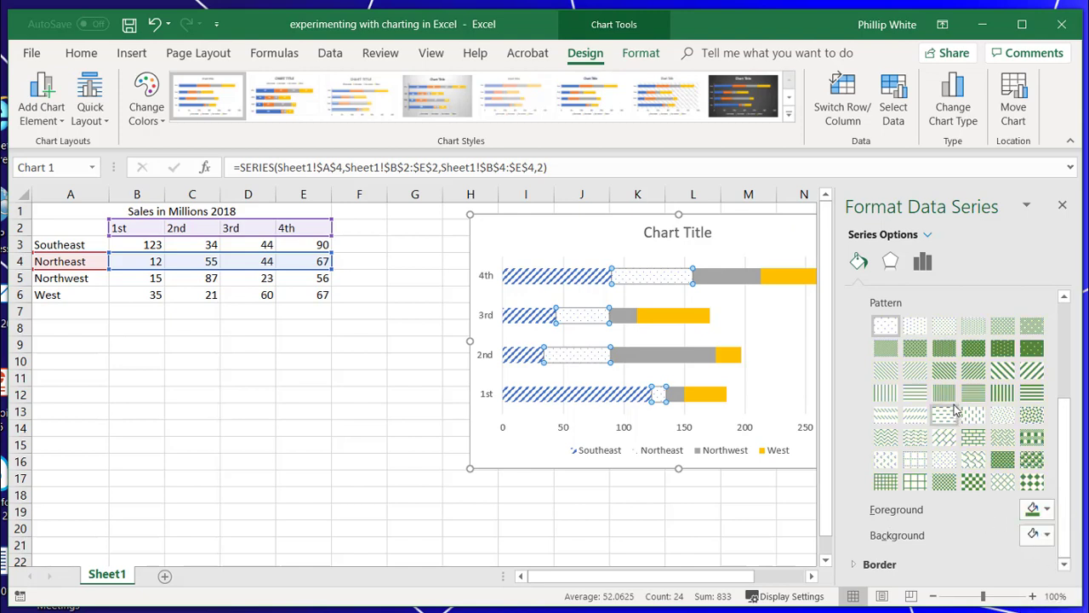
click(972, 348)
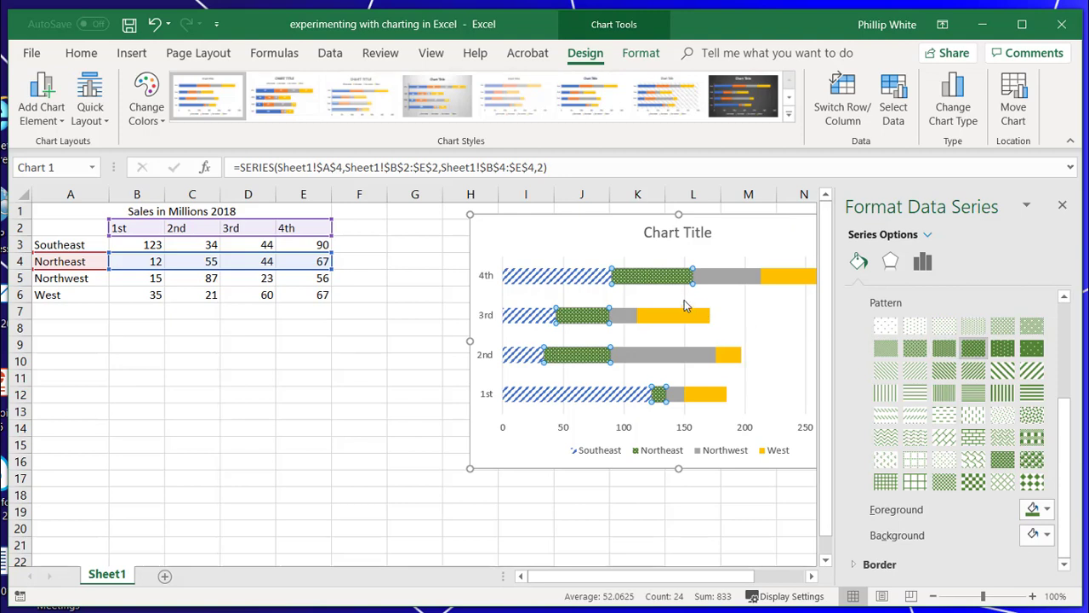
click(786, 281)
Give the West bars a horizontal-line pattern fill with a gold foreground colour
click(731, 285)
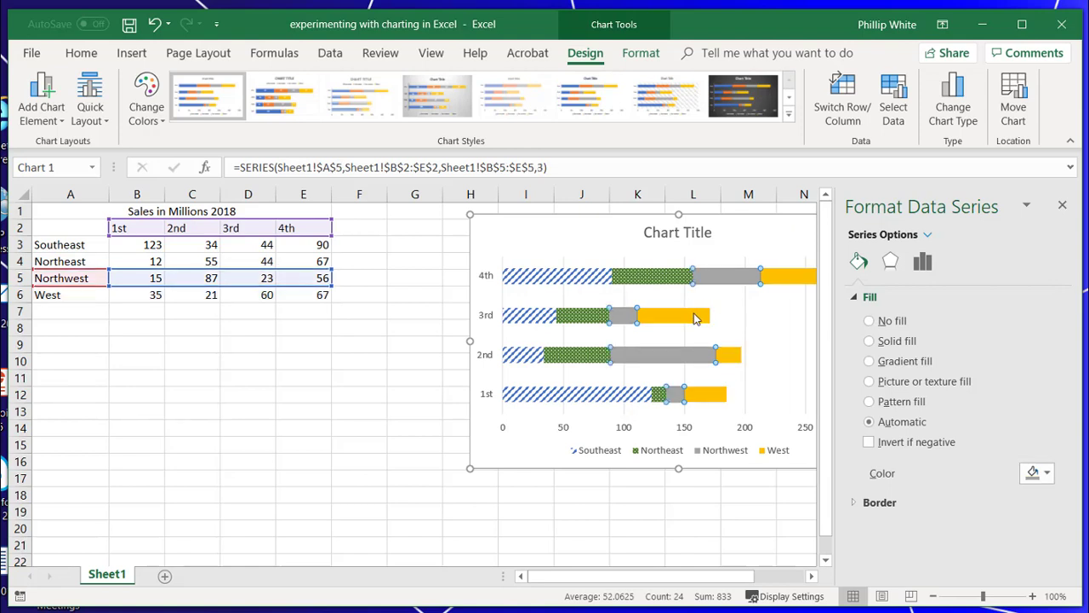
click(693, 321)
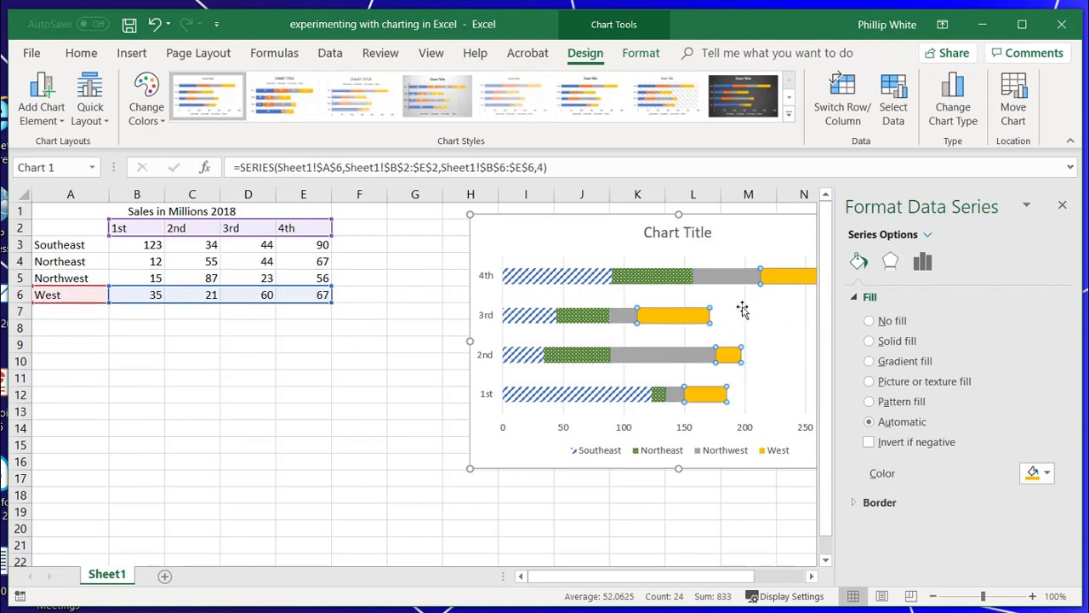
click(869, 402)
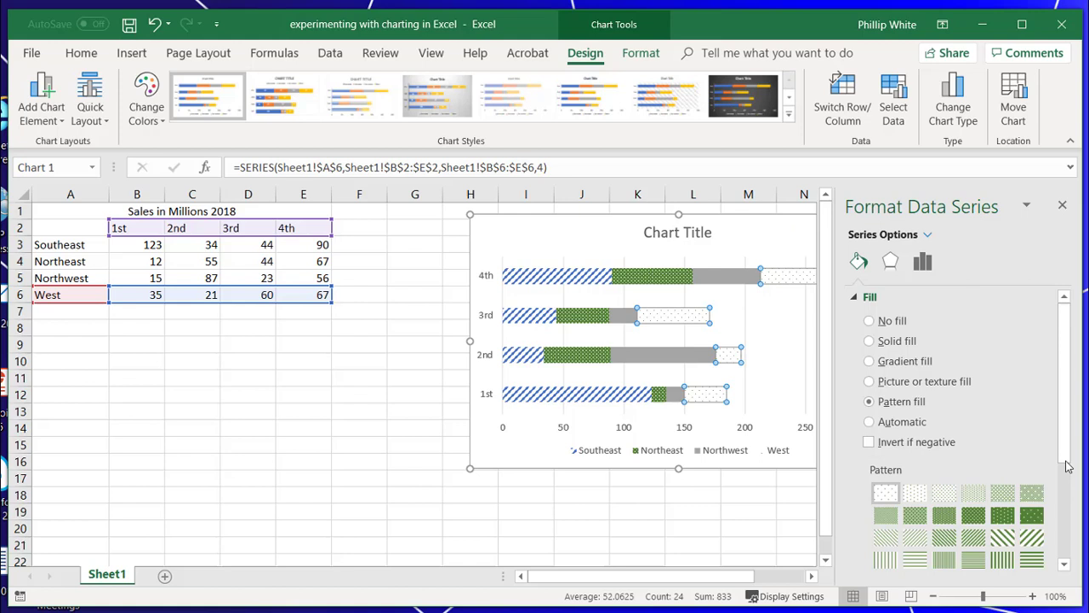
scroll(1063, 510, down, 2)
scroll(1068, 526, down, 1)
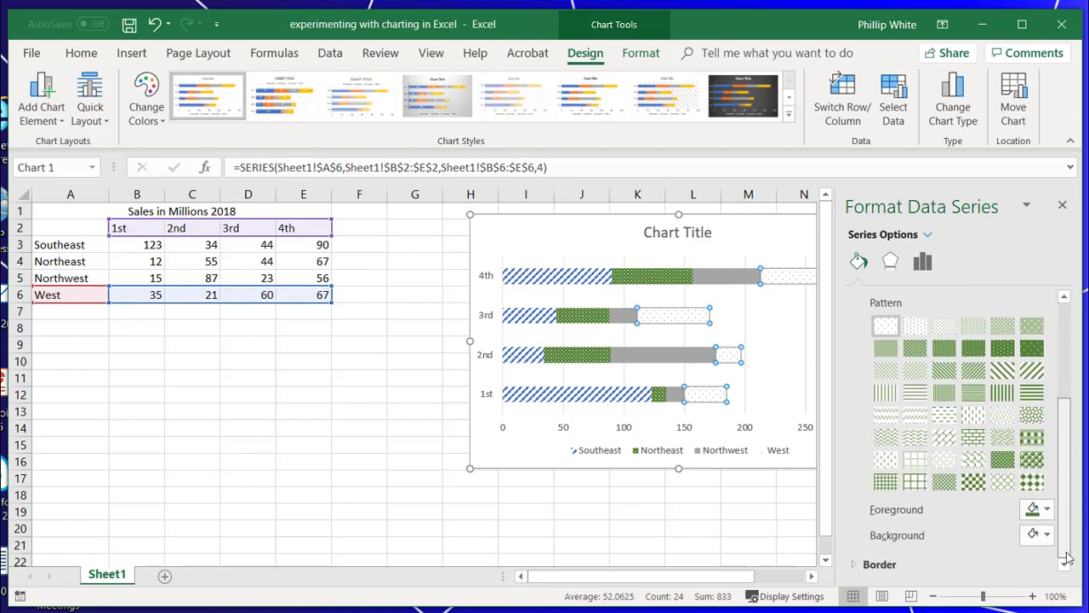
click(1047, 509)
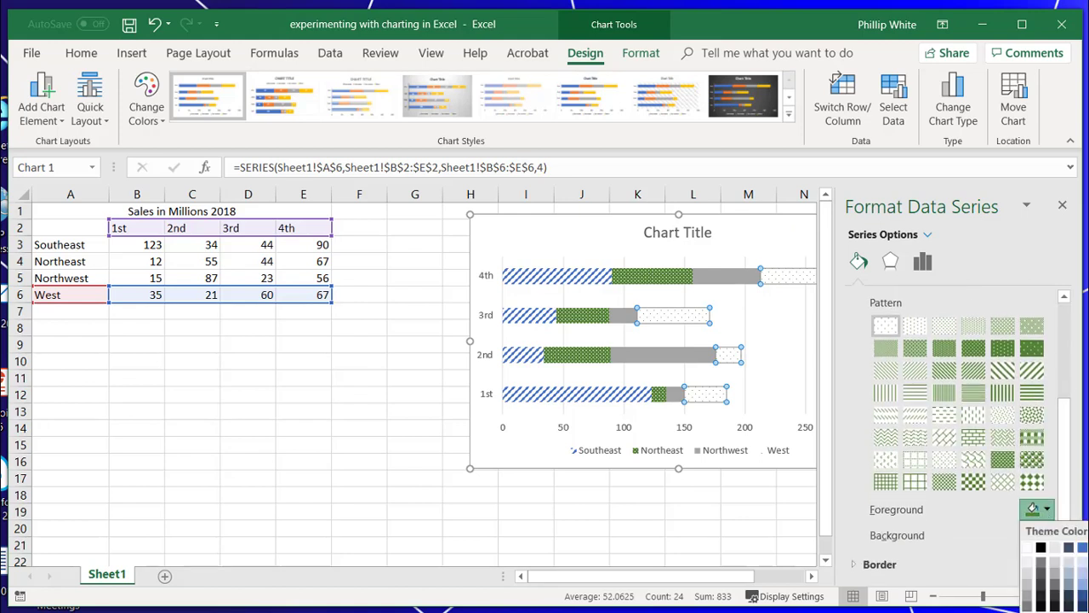
click(1086, 547)
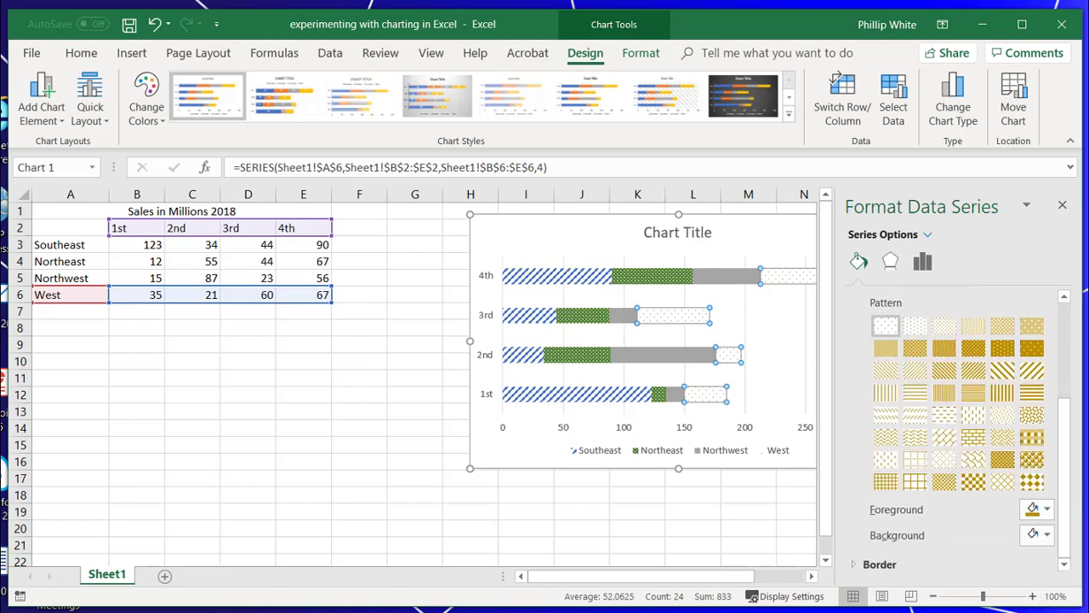
click(975, 403)
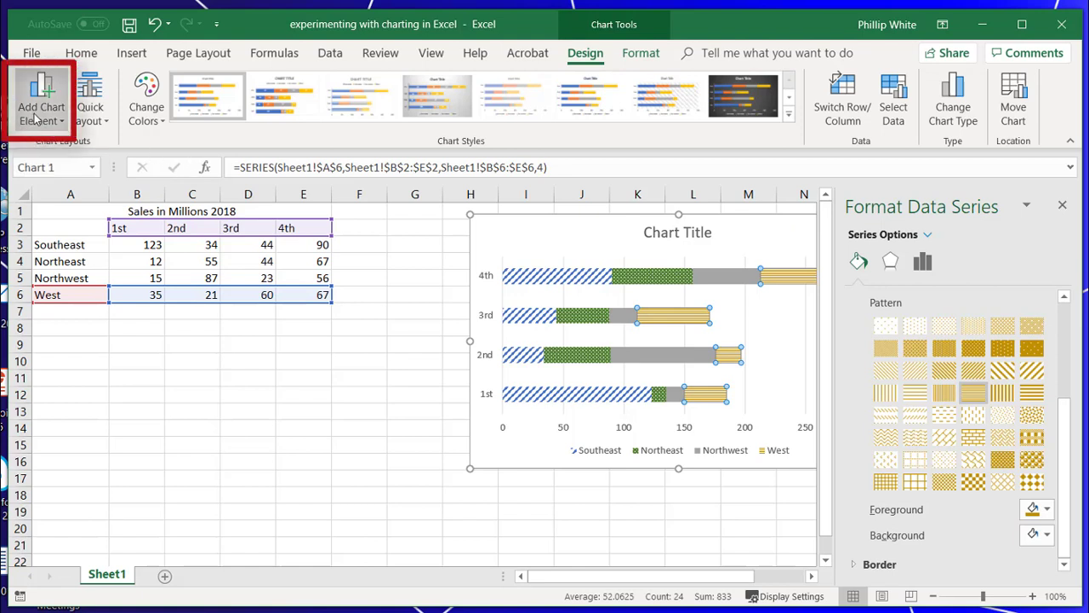
Add centred value labels (67, 60, 21, 35) to the West bars
click(62, 124)
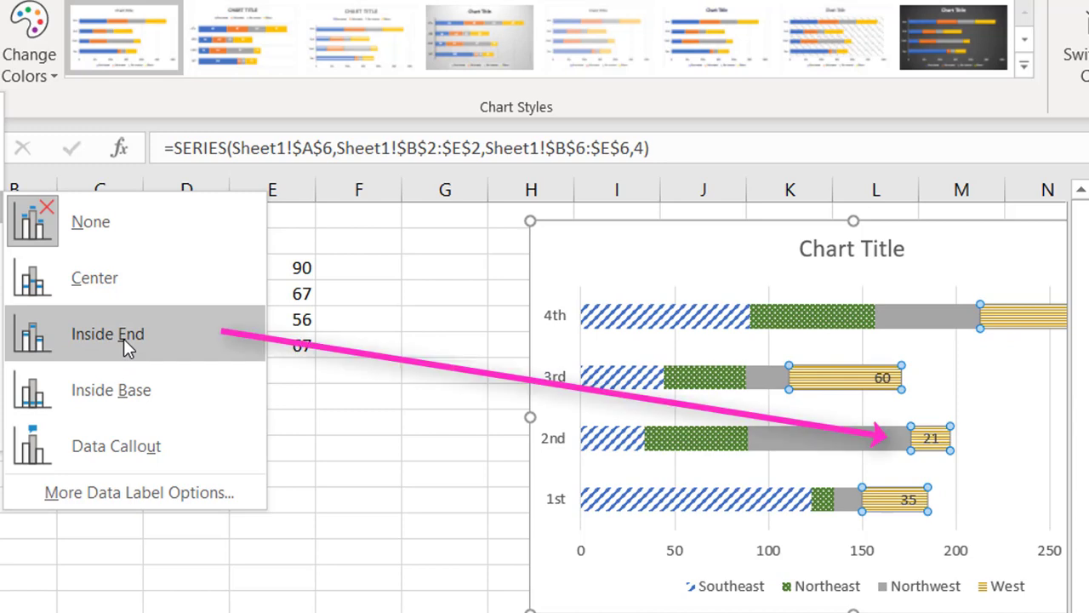
click(132, 292)
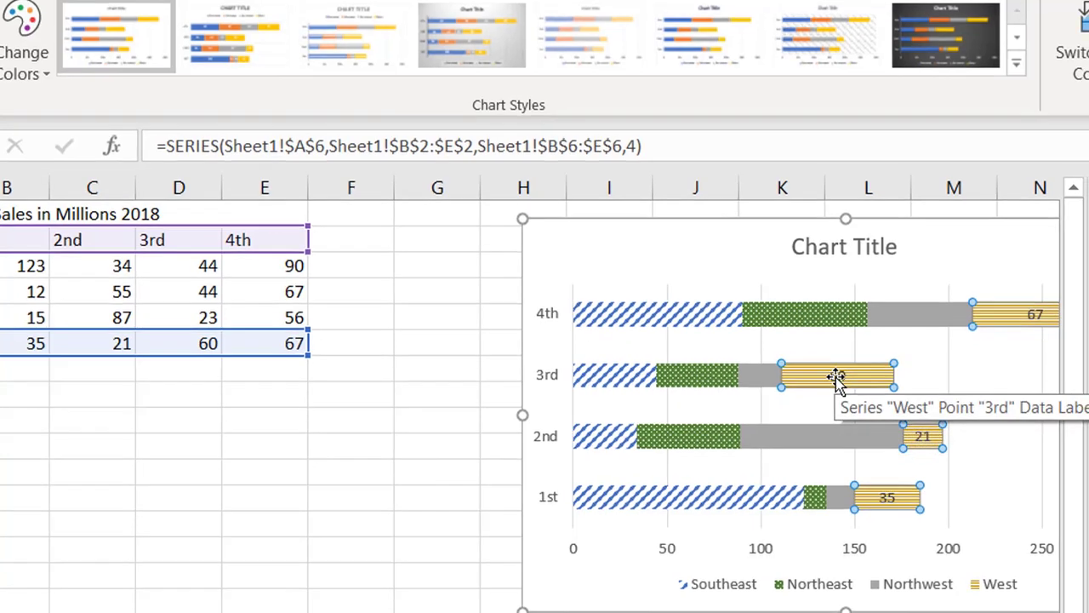
Add Category Name to the West labels' Value, leaving Series Name off
click(837, 379)
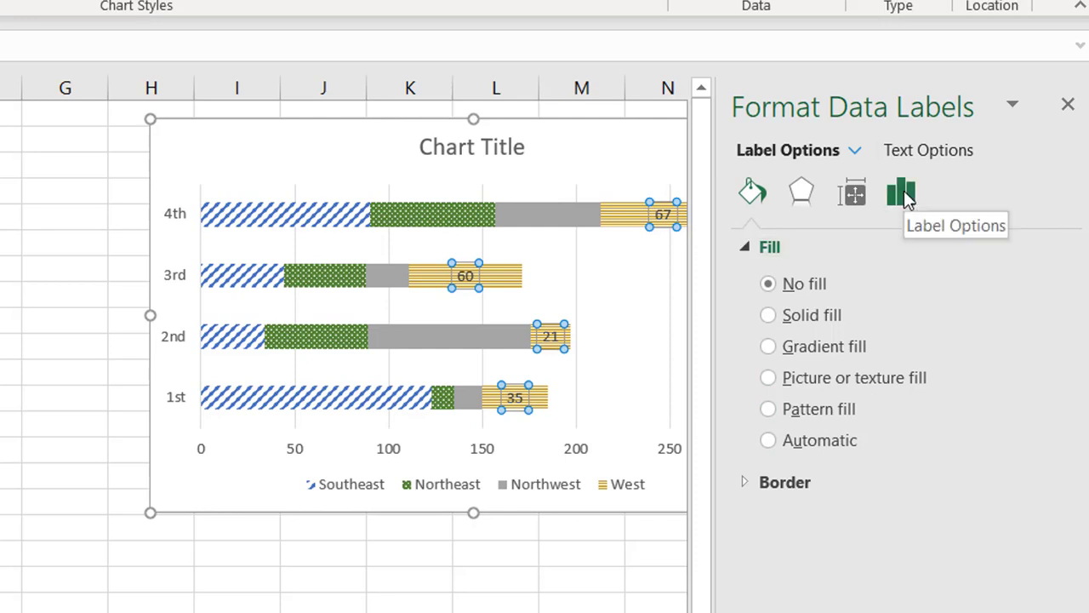
click(906, 197)
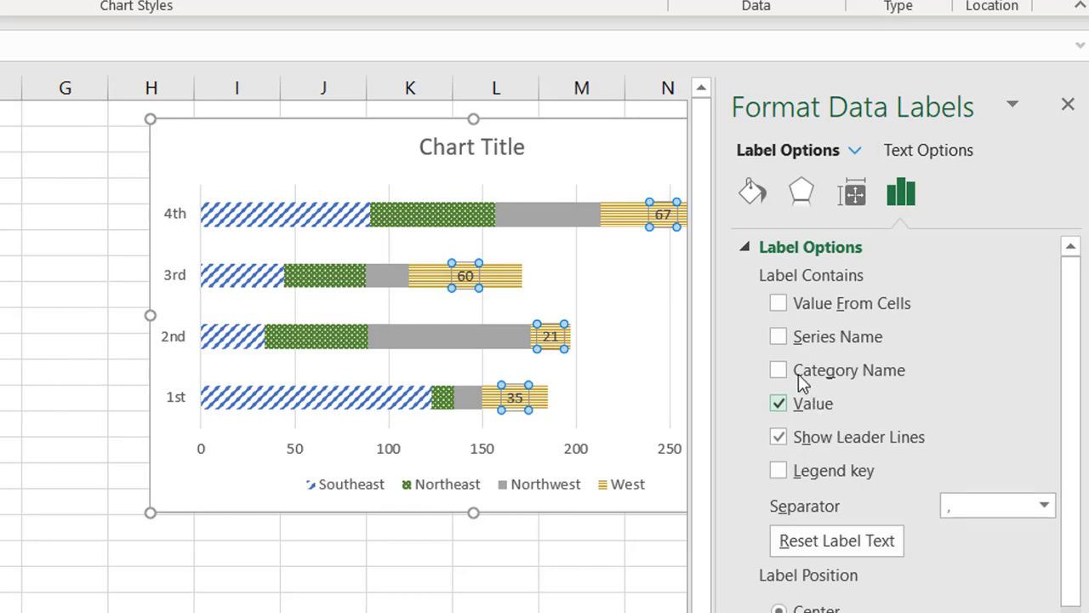
click(778, 338)
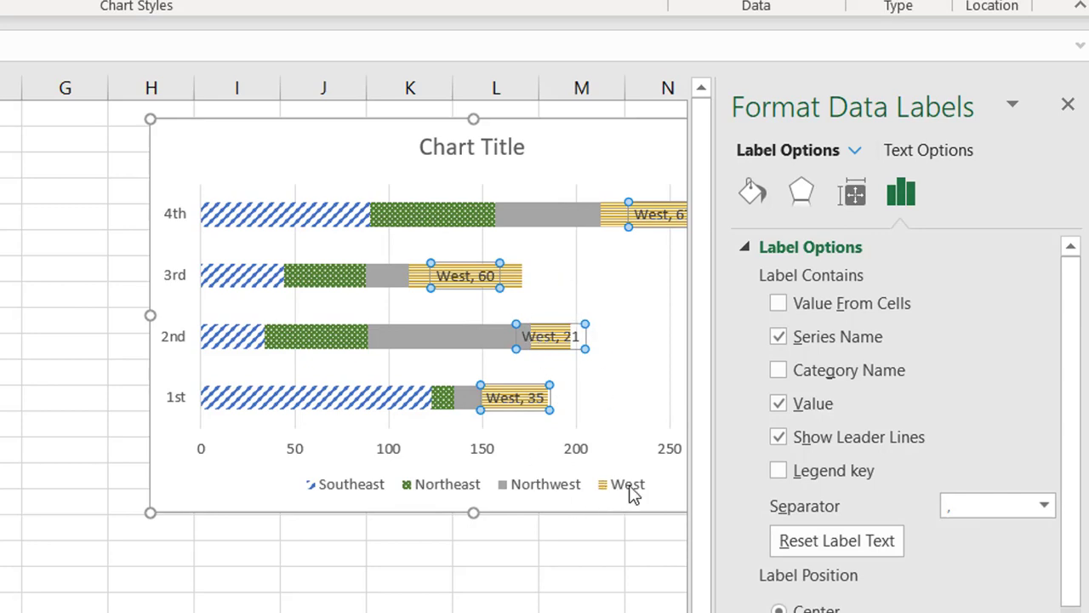
click(778, 337)
click(778, 372)
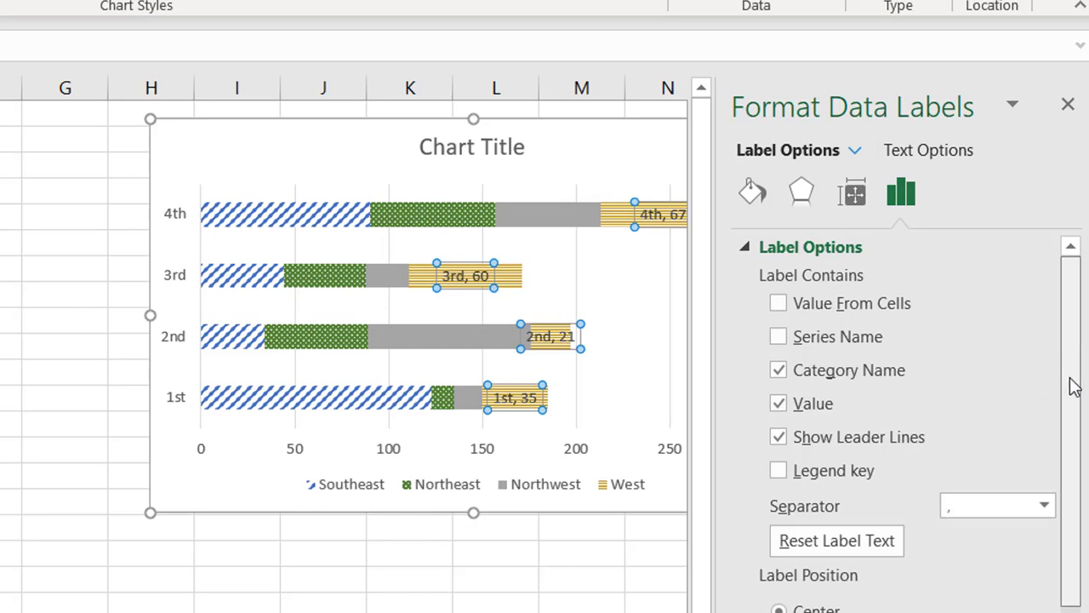
scroll(1074, 417, down, 1)
scroll(1074, 438, up, 1)
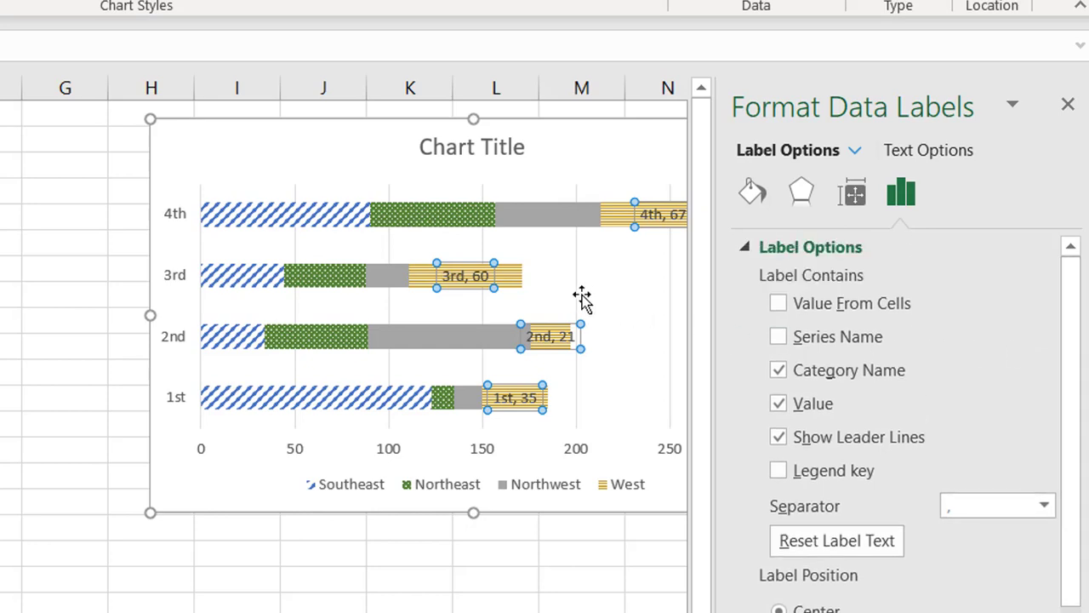
Set the West data labels' background to a solid white fill
click(754, 194)
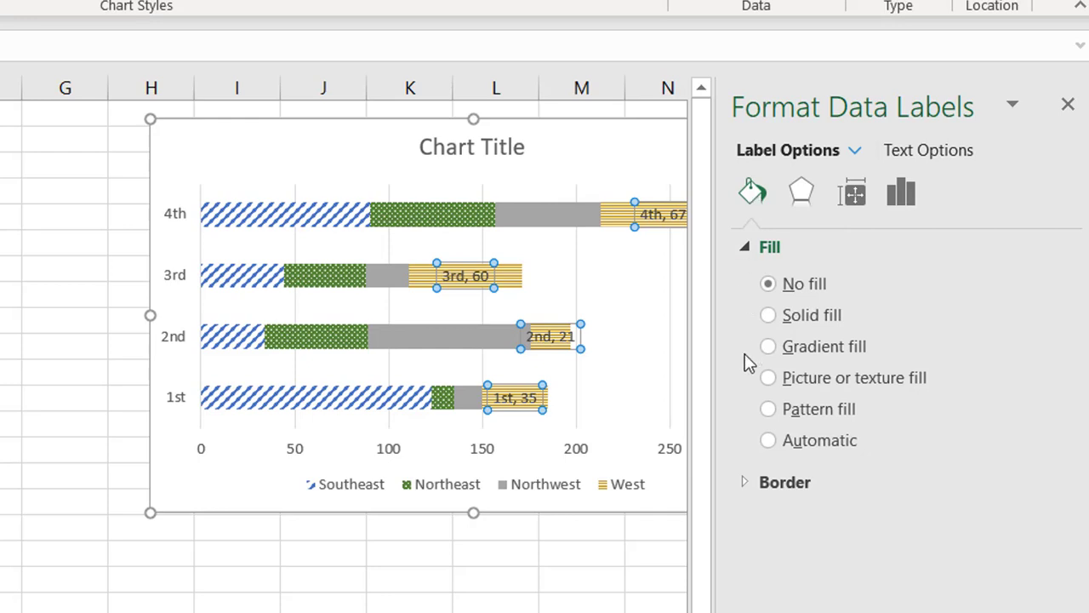
click(769, 316)
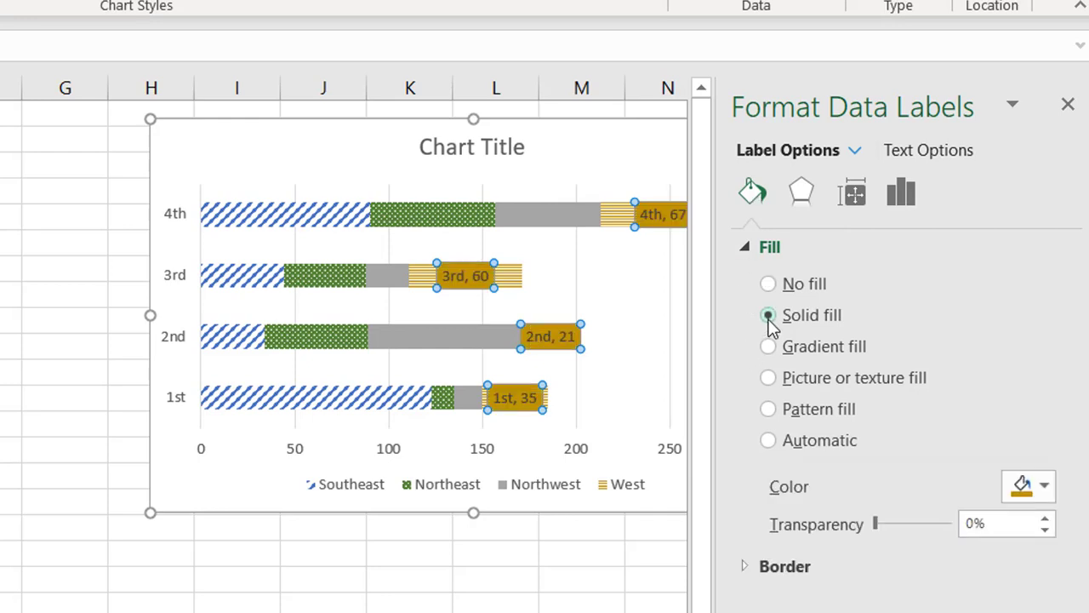
click(1049, 493)
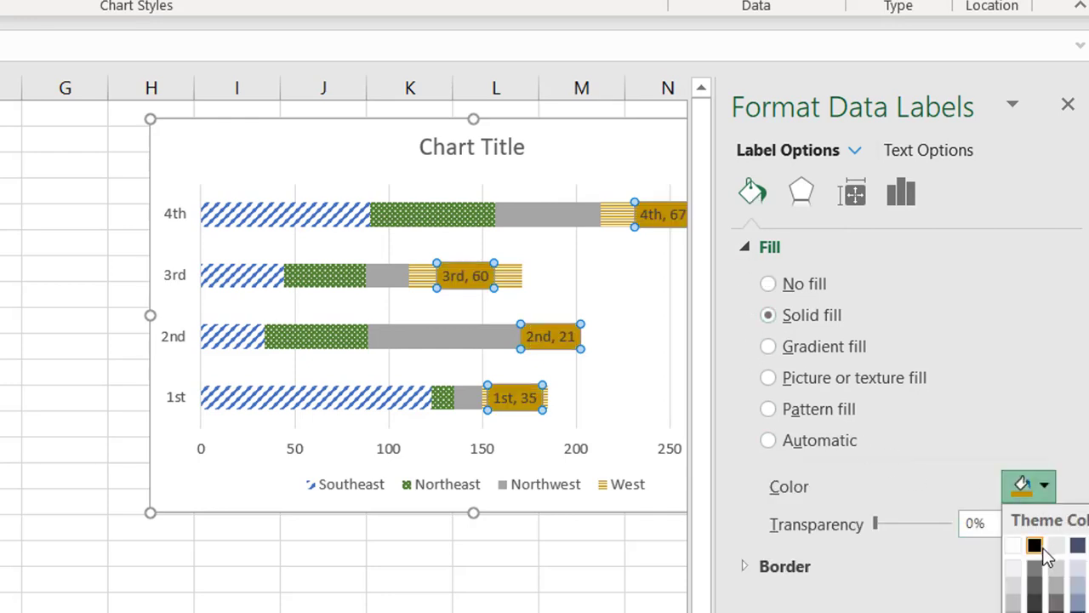
click(1012, 545)
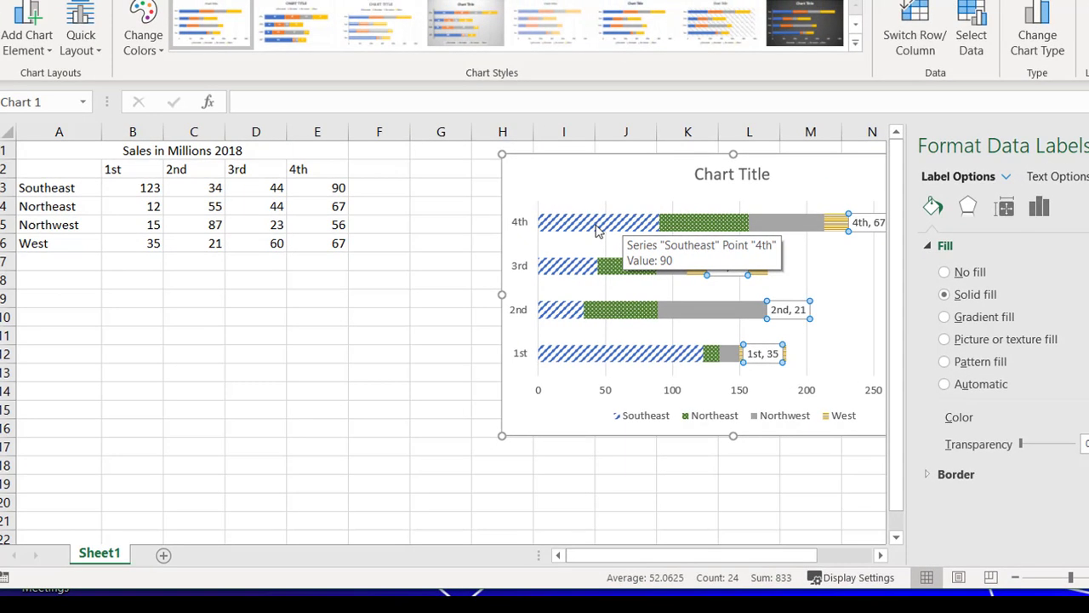
Add data labels to the Southeast bars, reading 4th, 90 down to 1st, 123
click(598, 228)
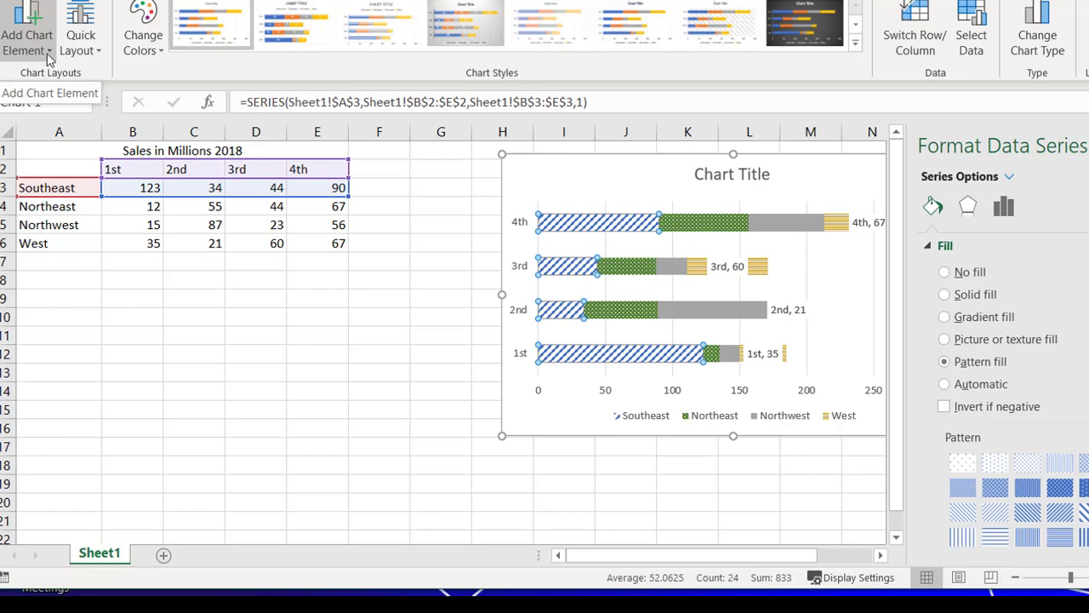
click(48, 60)
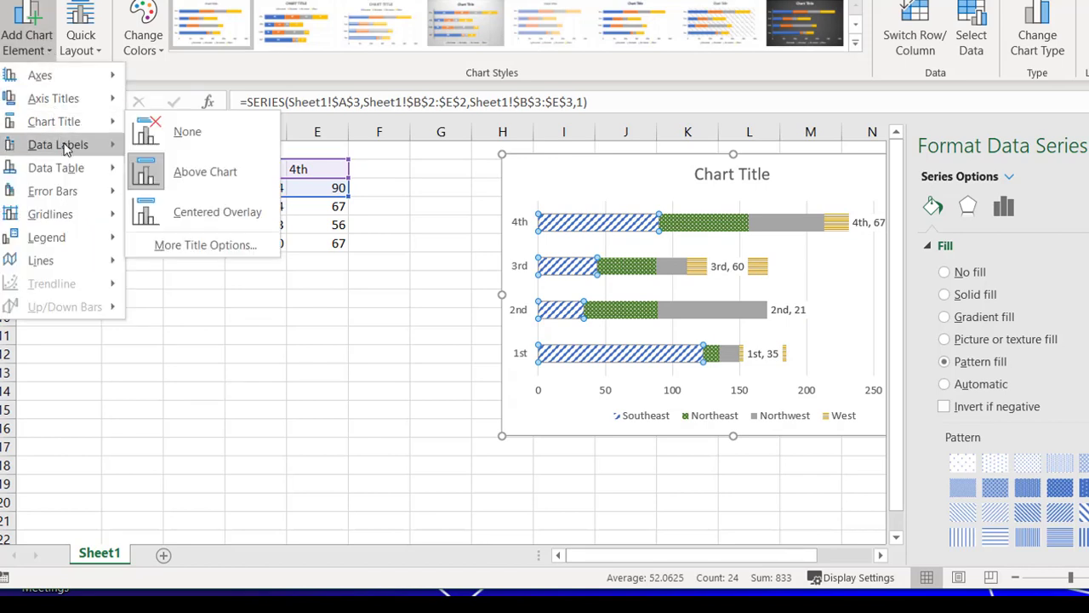
mouse_move(58, 144)
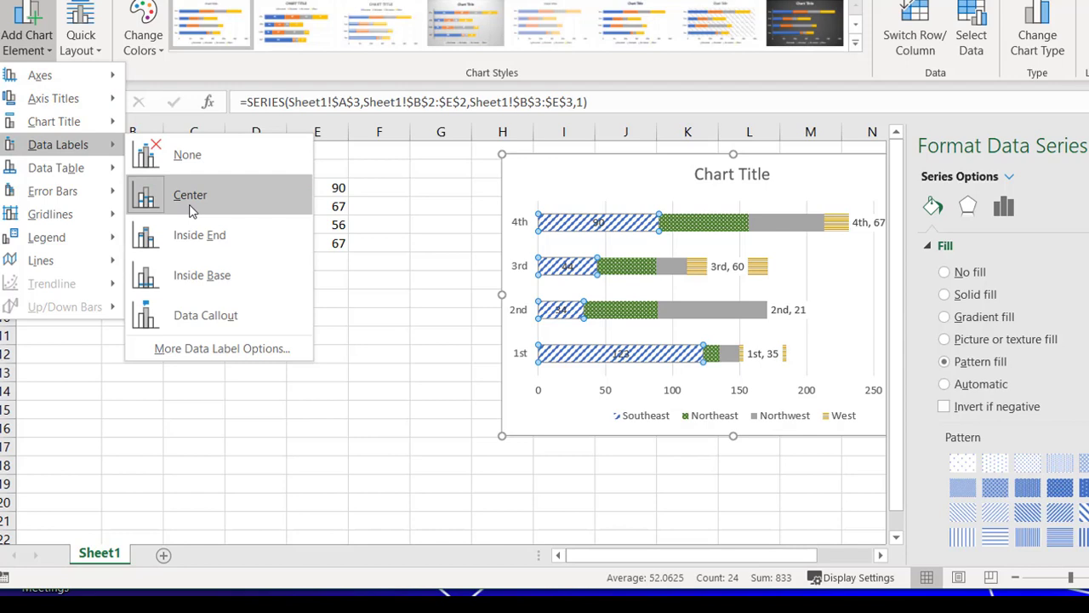
click(200, 316)
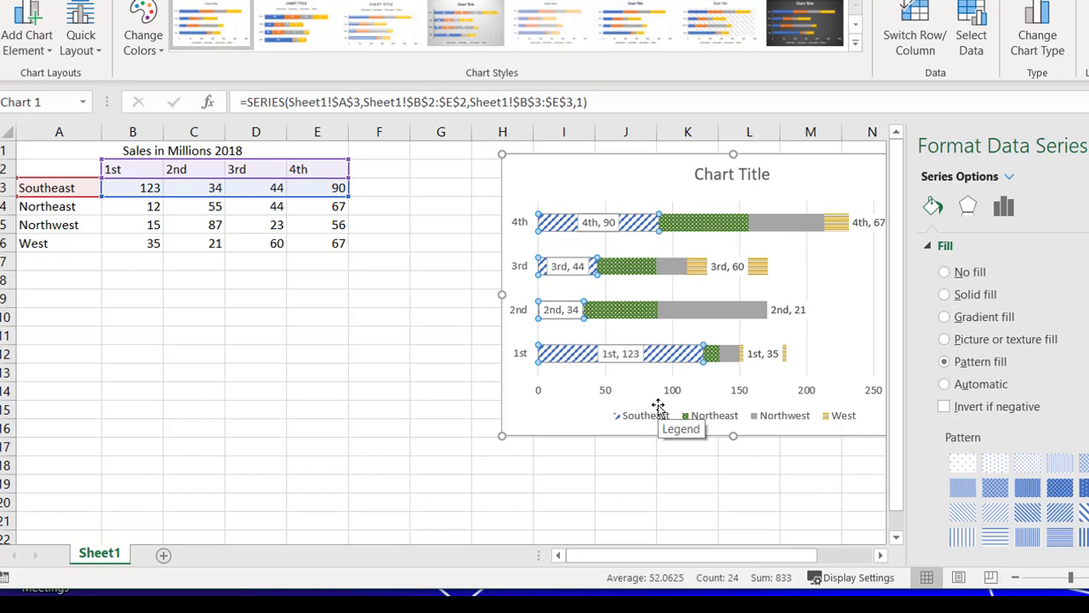
Copy the whole chart to the clipboard
click(542, 174)
right_click(541, 173)
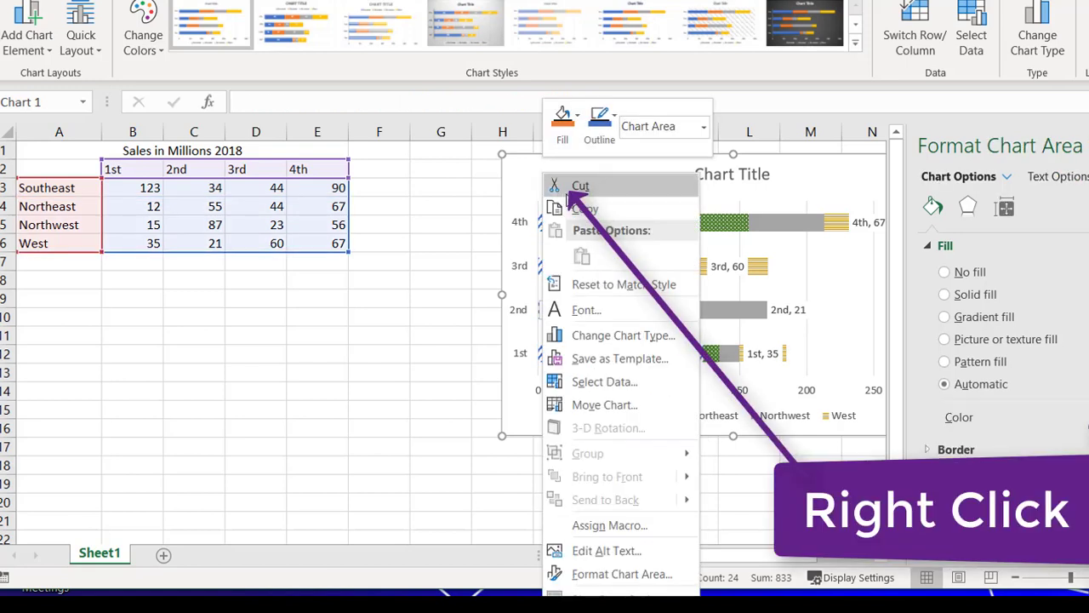
click(577, 211)
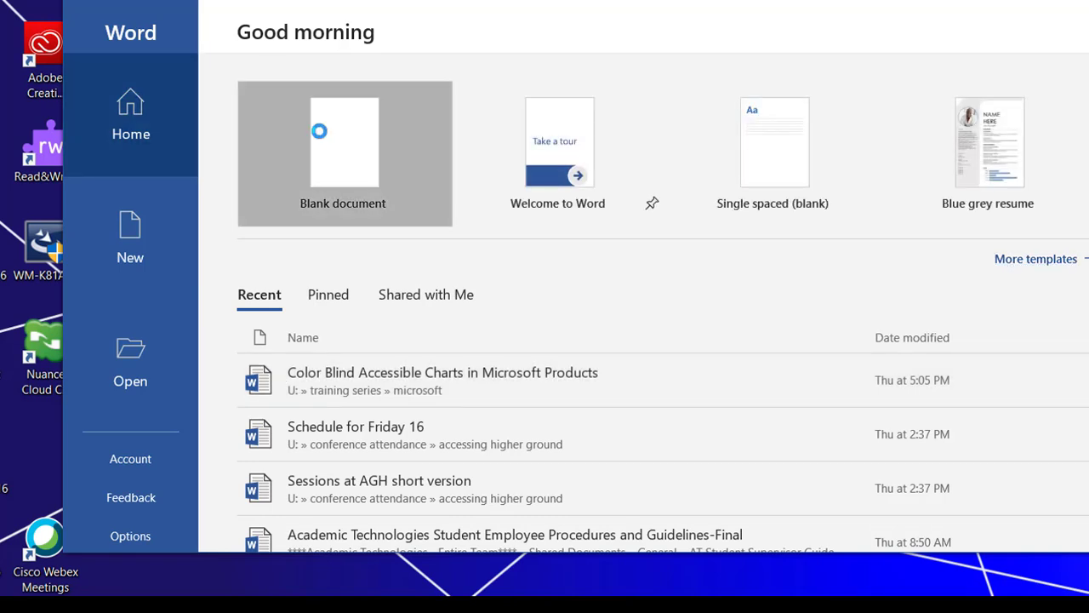
Paste the chart into a new blank document and open Format Data Point for the 4th-quarter Northwest bar
click(318, 129)
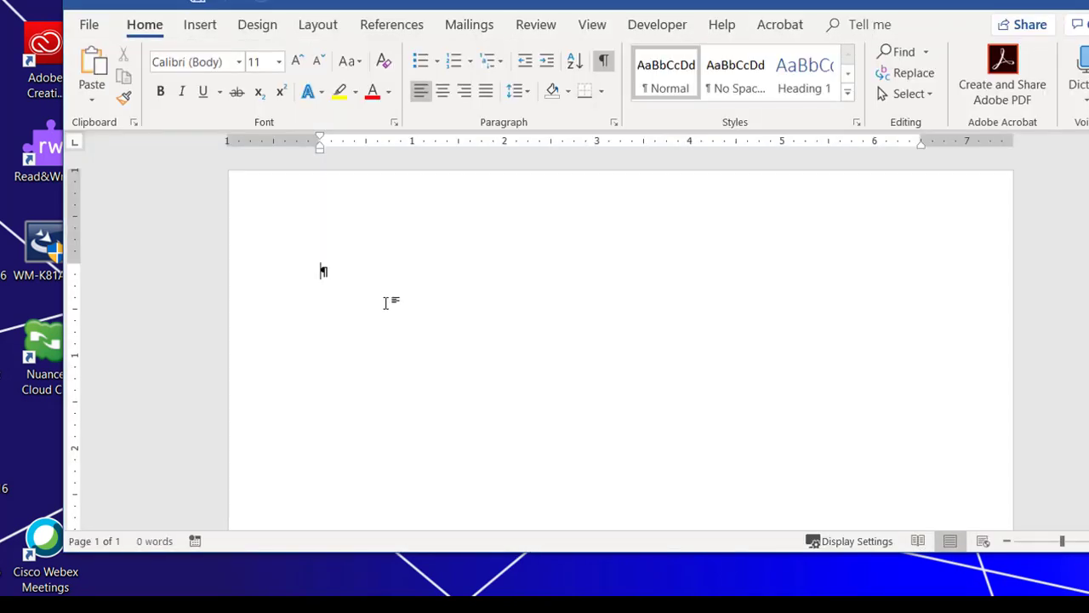
key(ctrl+v)
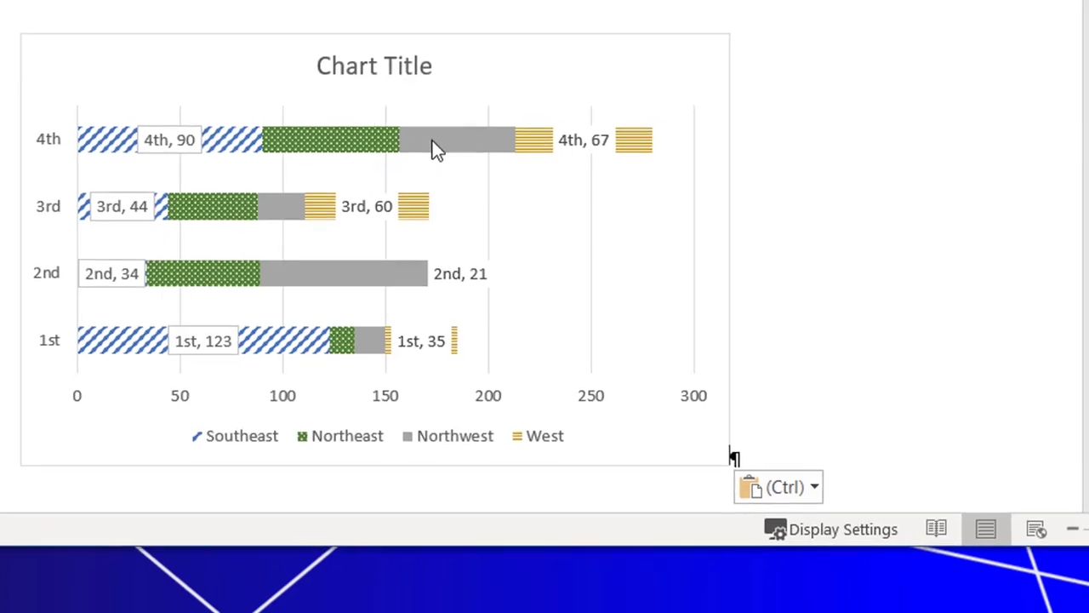
double_click(434, 140)
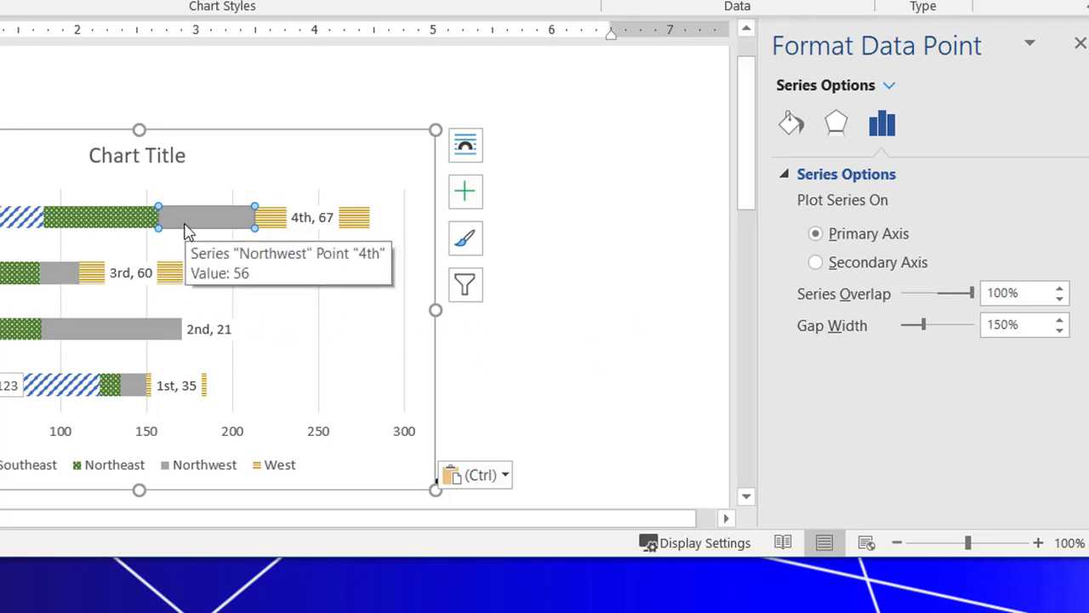
Switch the Northwest Q4 bar's fill to a pattern fill with a red foreground and brick pattern
click(791, 130)
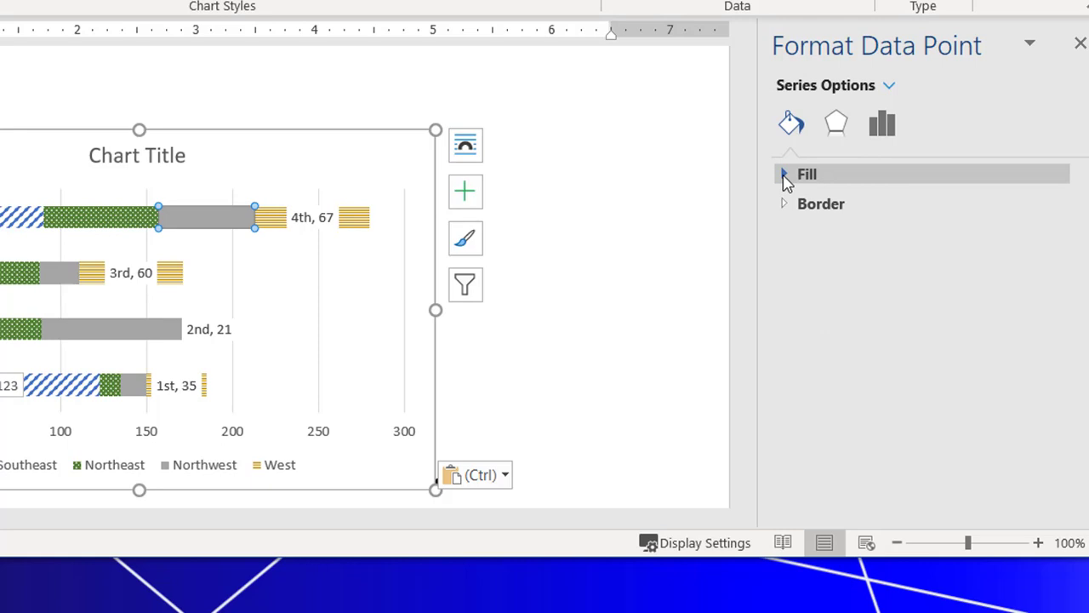
click(784, 181)
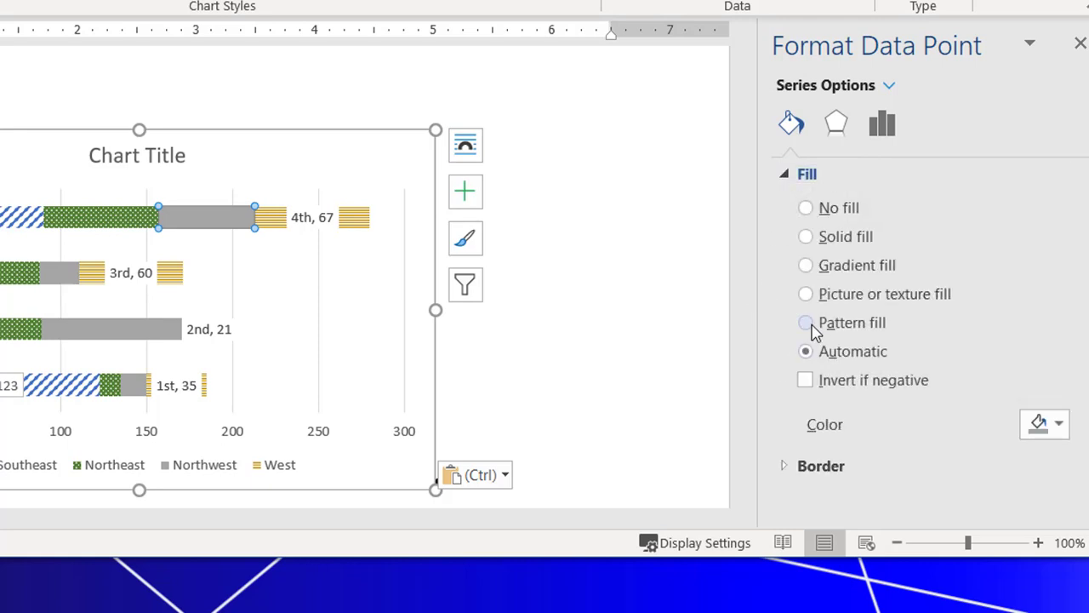
click(807, 324)
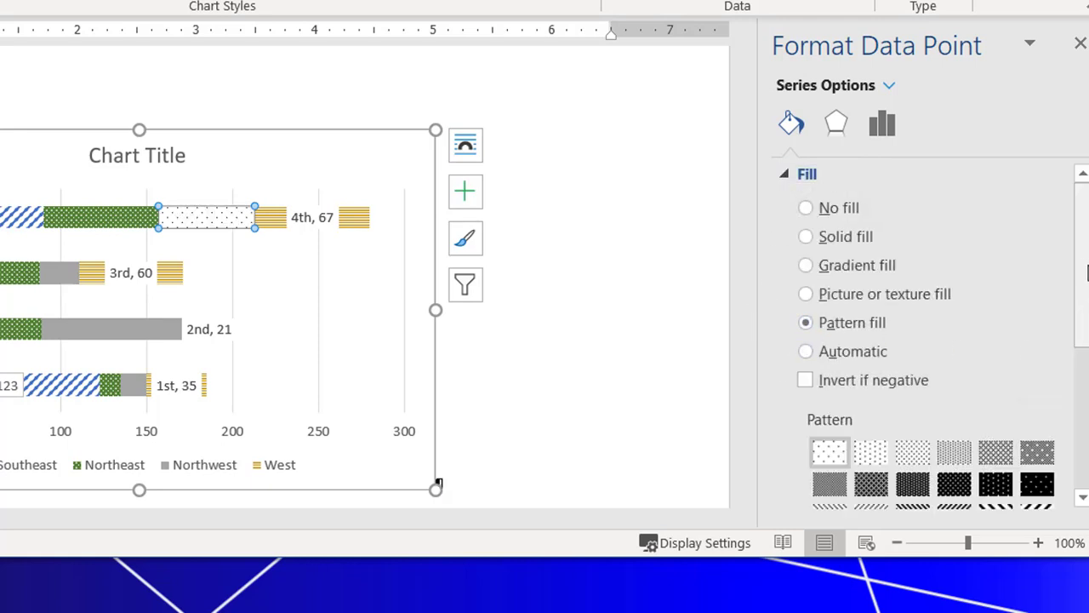
scroll(931, 341, down, 3)
scroll(932, 340, down, 4)
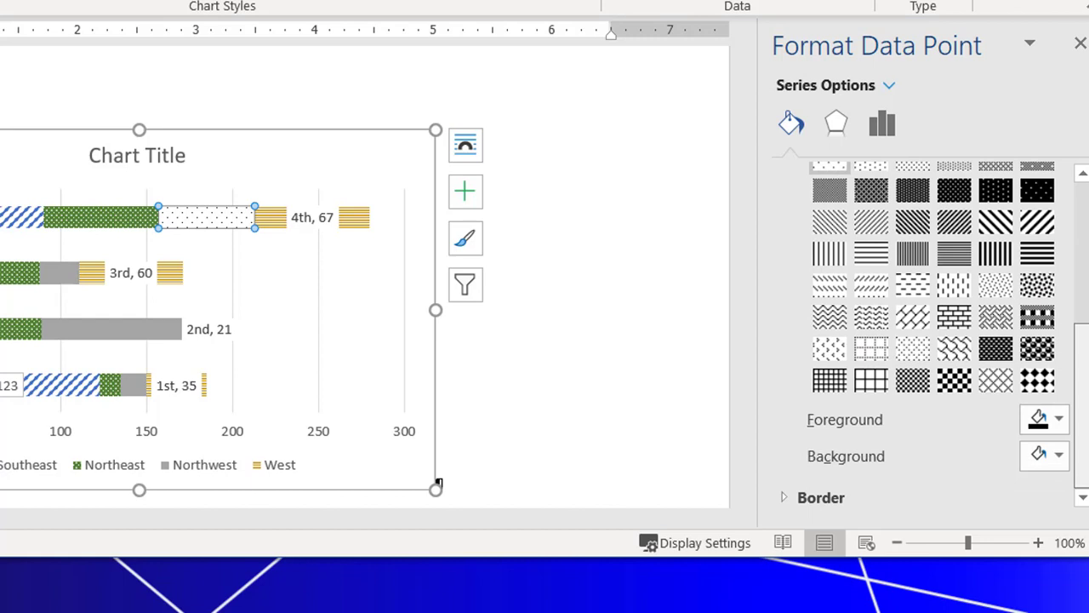
click(1060, 420)
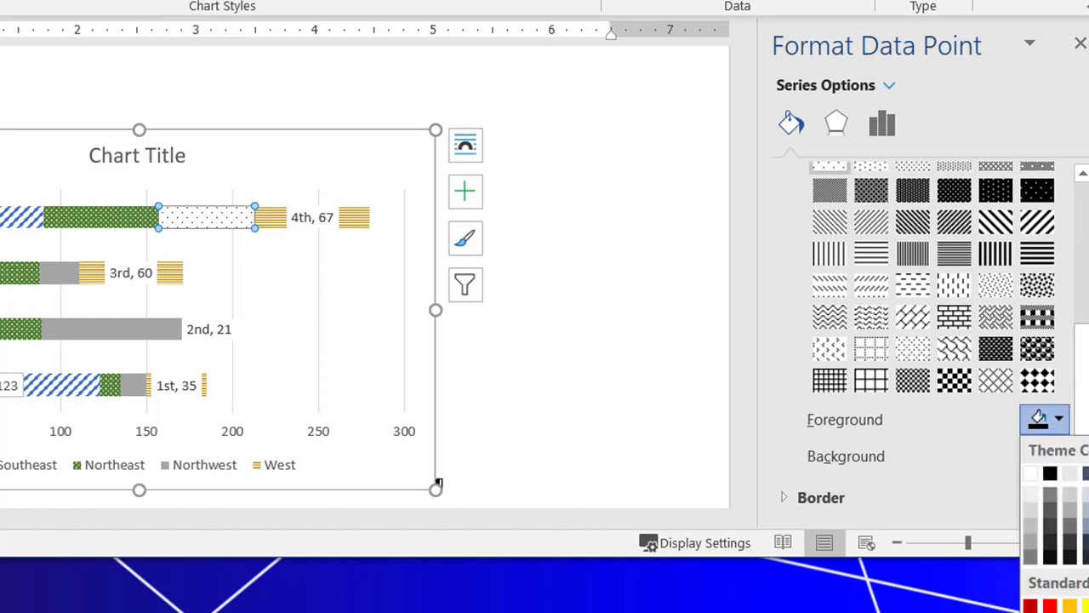
click(1050, 607)
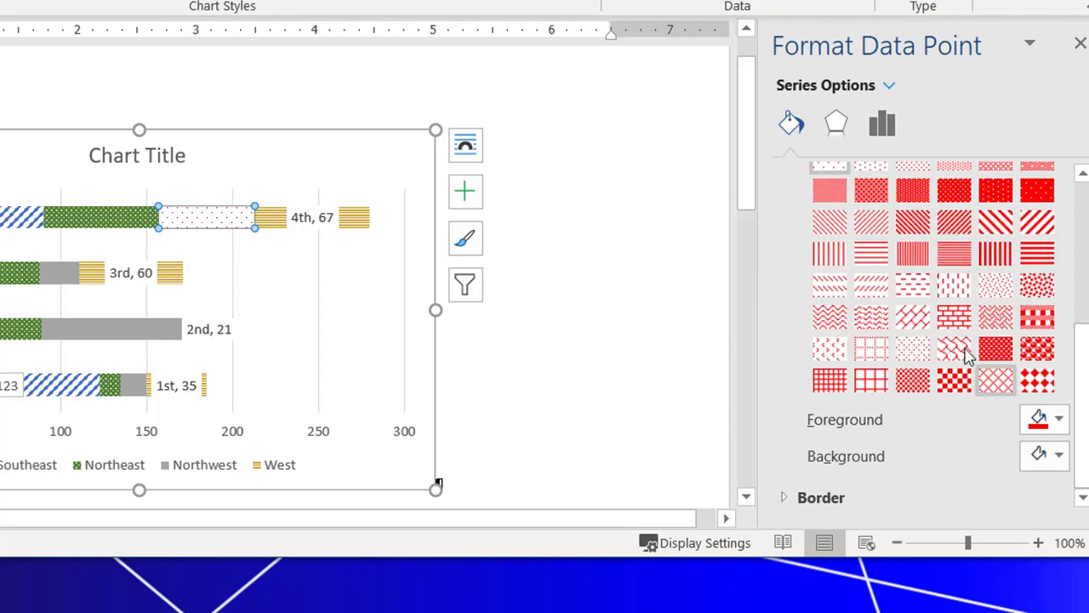
click(953, 320)
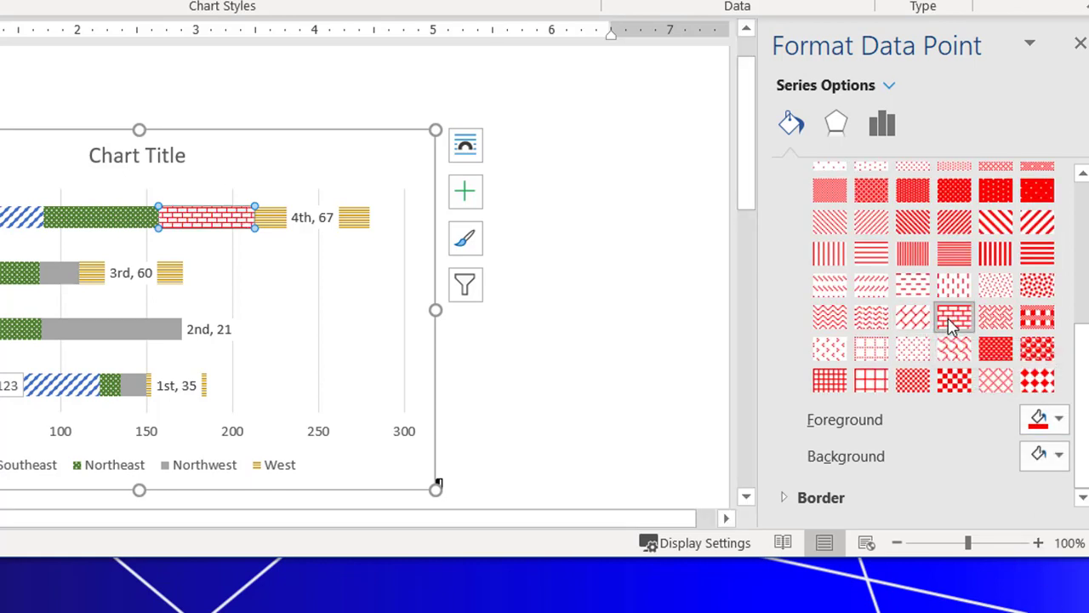